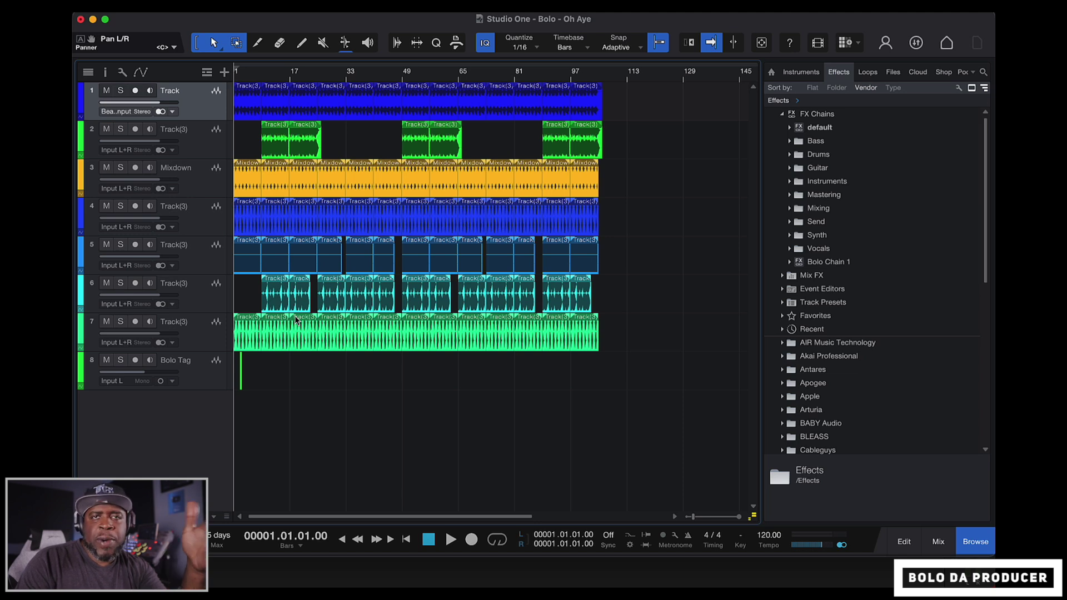
# Select all eight tracks, from Bolo Tag up to track 1, and change their channel format from stereo to 4.0 Music
pyautogui.press('F3')
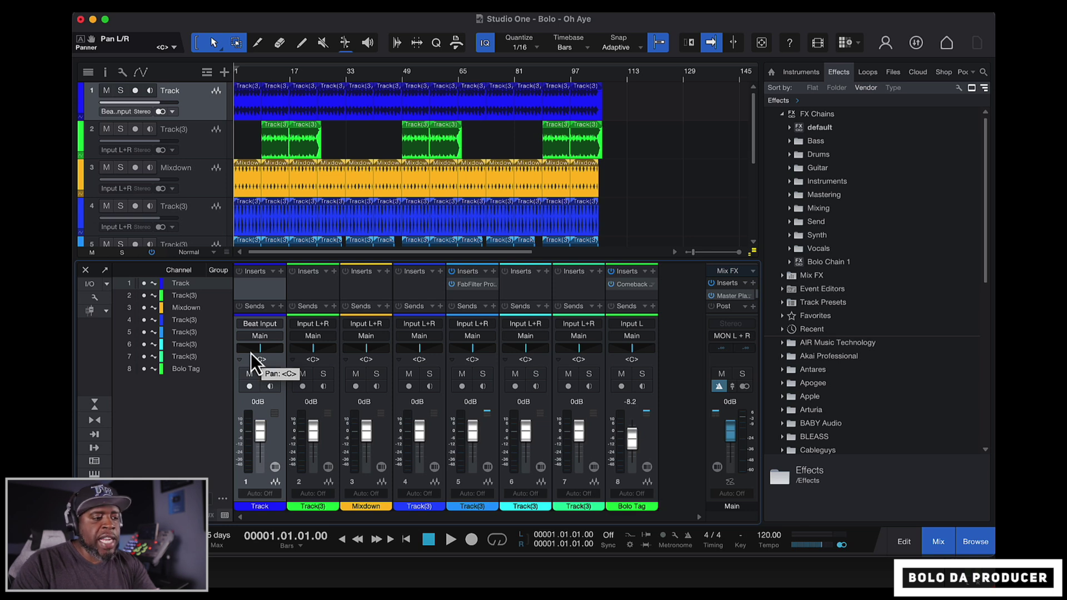
pyautogui.press('F3')
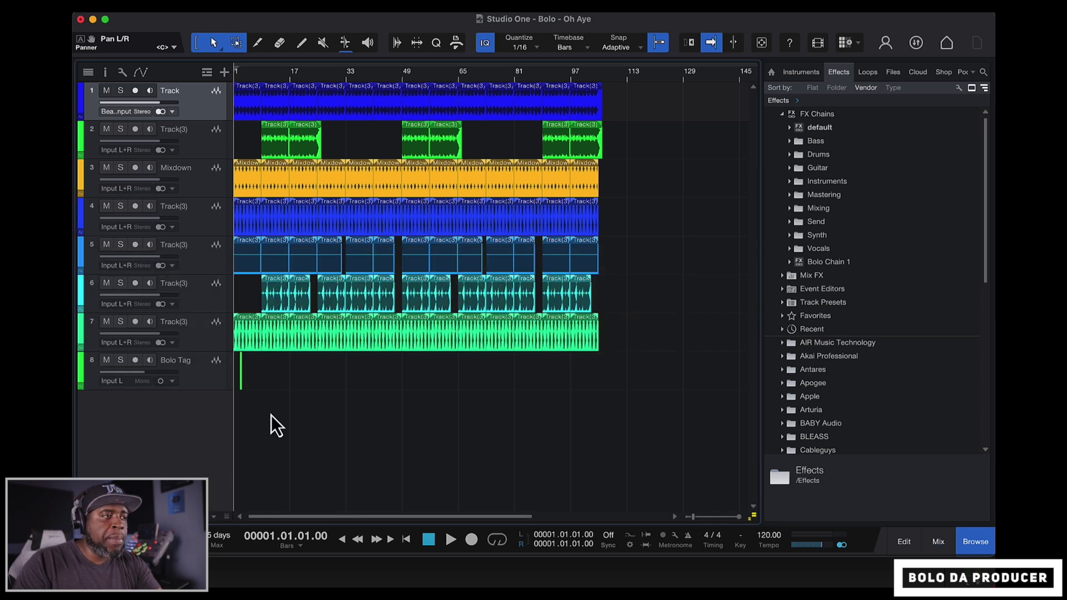
pyautogui.click(202, 377)
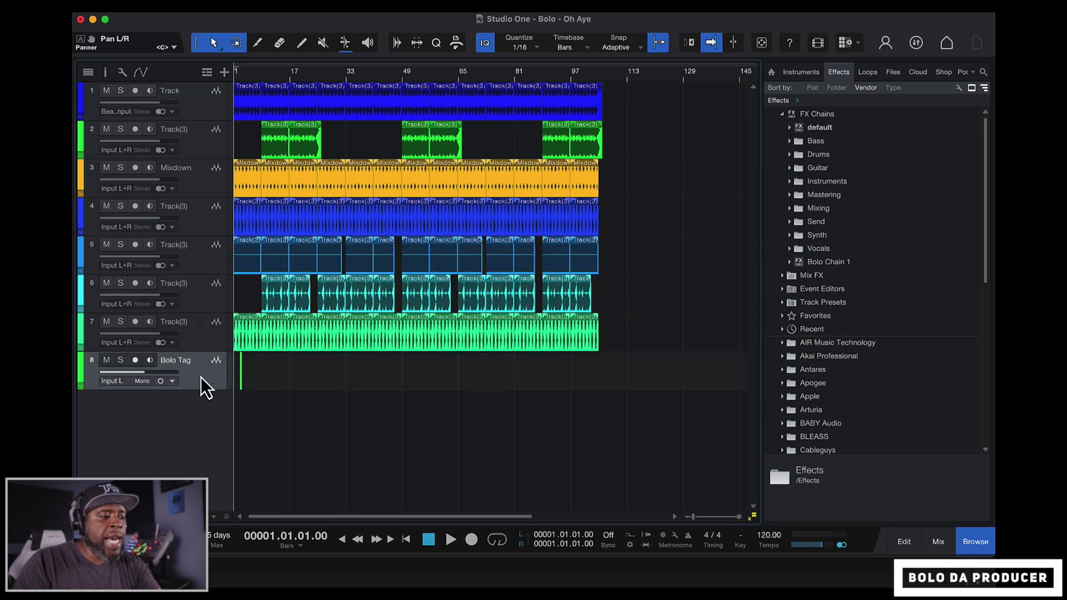
pyautogui.keyDown('shift'); pyautogui.click(203, 111); pyautogui.keyUp('shift')
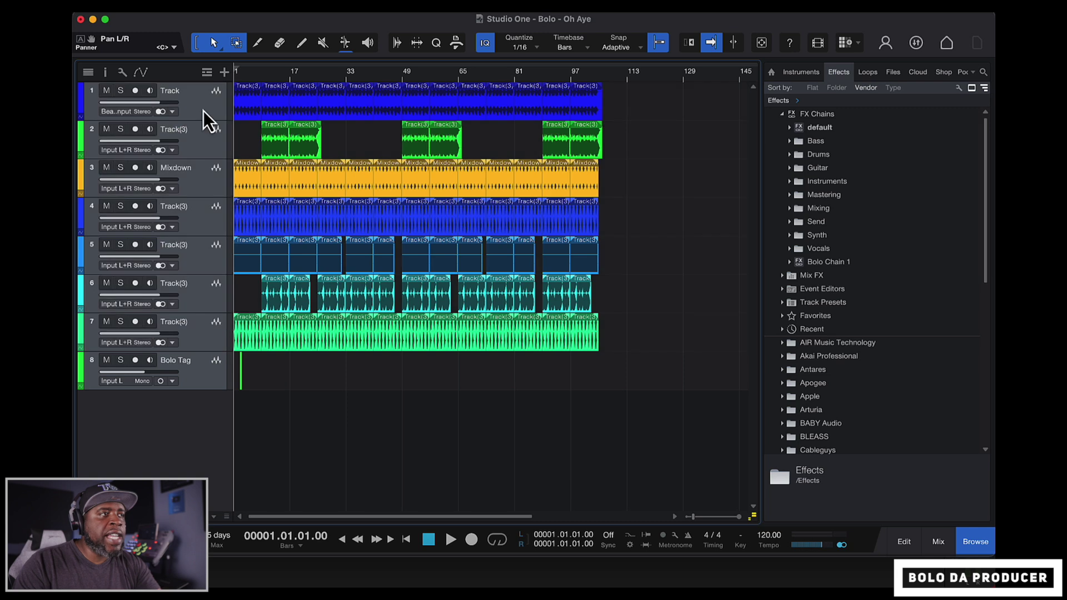
pyautogui.click(172, 113)
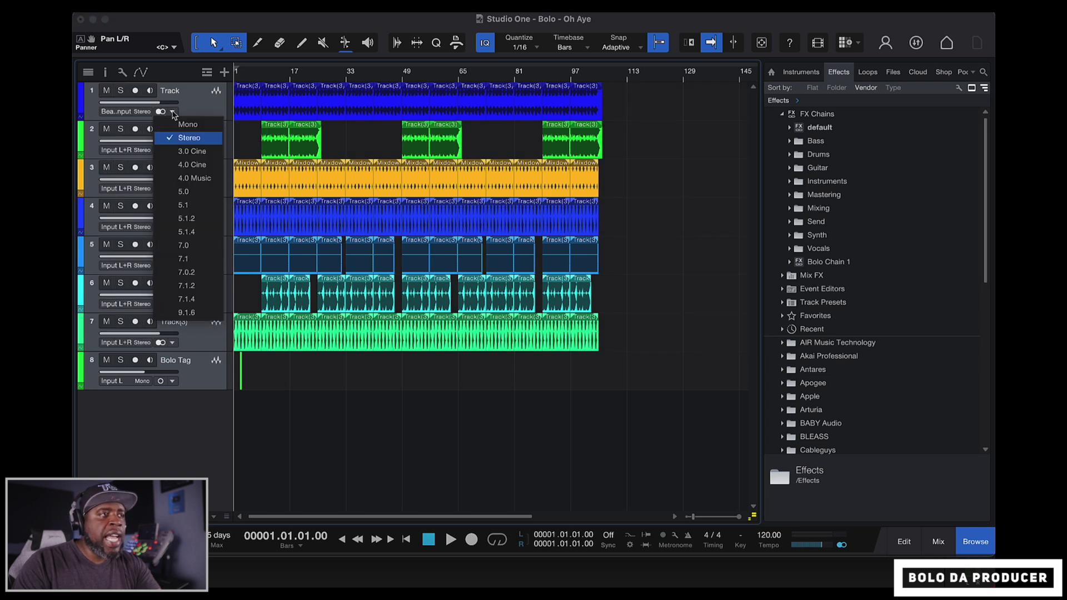
pyautogui.click(199, 178)
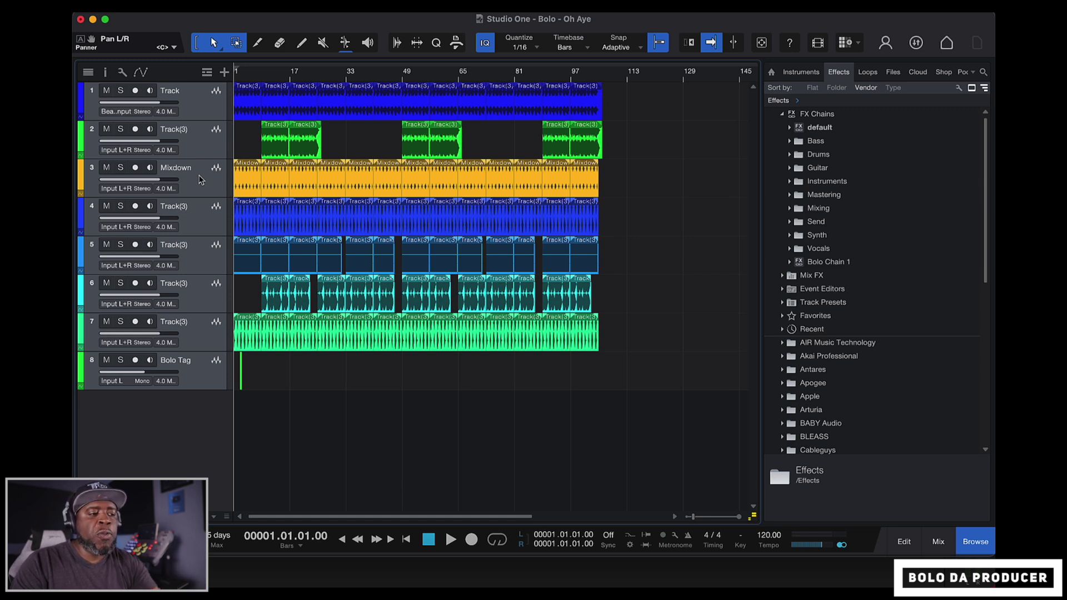
# Open the Track channel's Surround Panner and set Size to 44.9% at Direction -0.9°
pyautogui.press('F3')
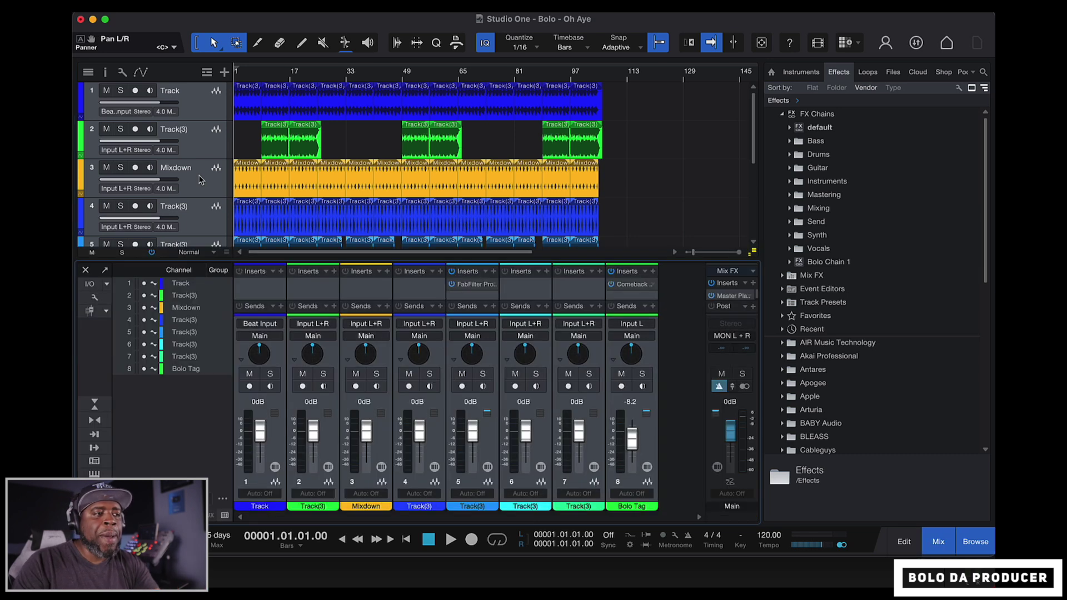
pyautogui.doubleClick(262, 356)
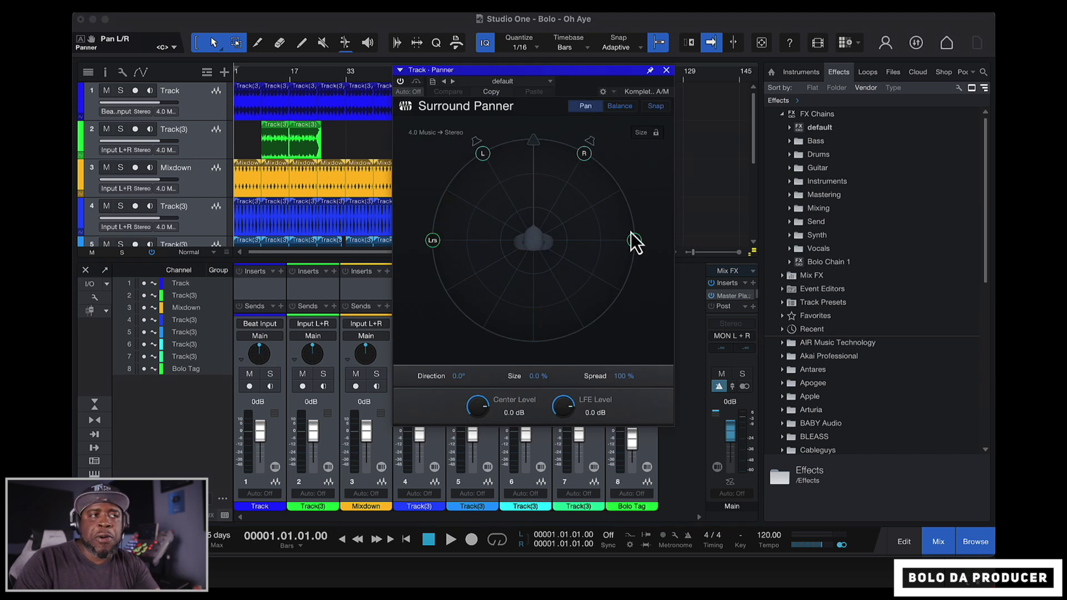
pyautogui.moveTo(531, 150)
pyautogui.mouseDown()
pyautogui.moveTo(405, 244)
pyautogui.moveTo(567, 140)
pyautogui.moveTo(708, 211)
pyautogui.moveTo(629, 165)
pyautogui.moveTo(502, 165)
pyautogui.moveTo(475, 178)
pyautogui.moveTo(532, 168)
pyautogui.mouseUp()
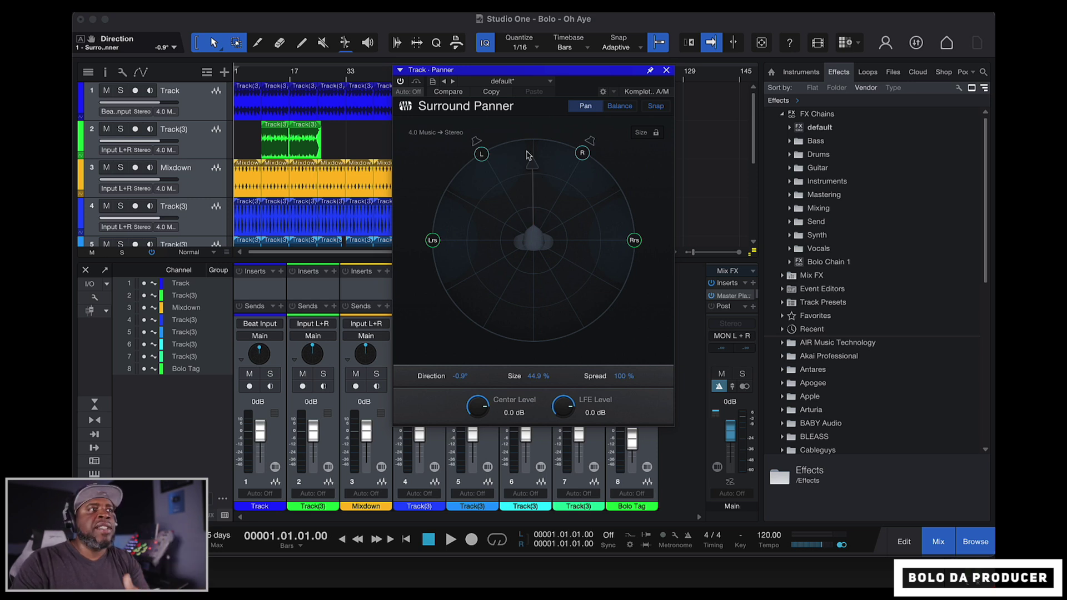
# Set the song's Spatial Audio Output Format to 4.0 Music in Song Setup and confirm
pyautogui.click(231, 16)
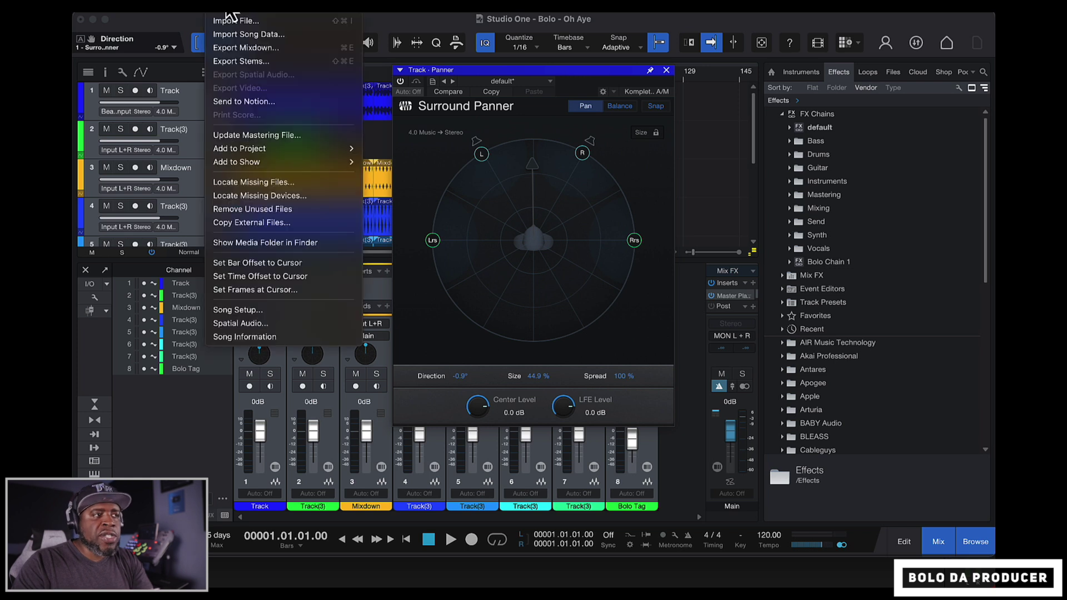
pyautogui.click(243, 326)
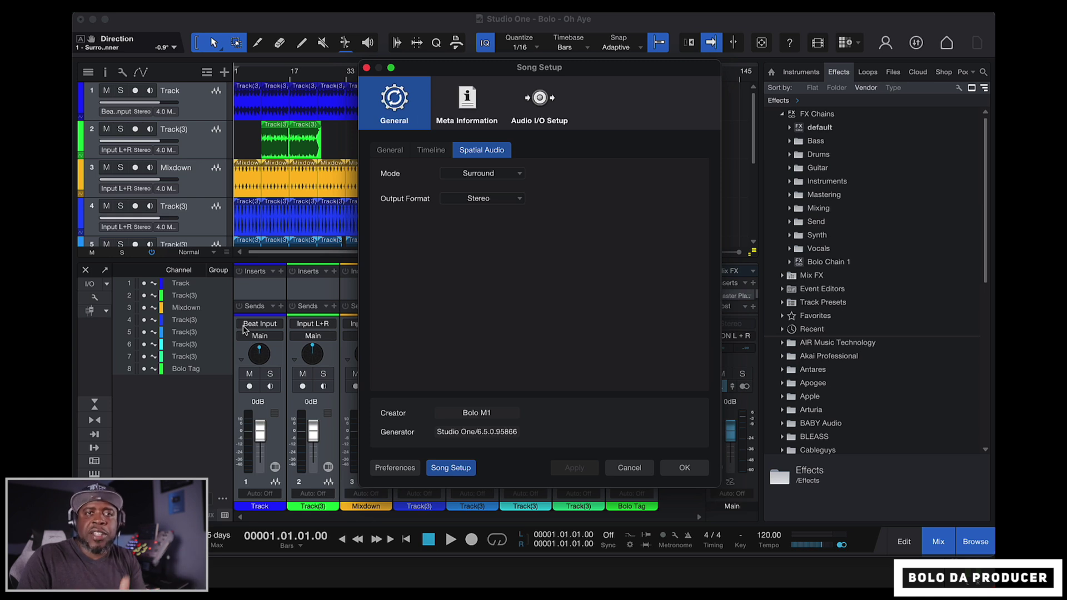
pyautogui.click(509, 201)
pyautogui.click(496, 251)
pyautogui.click(686, 468)
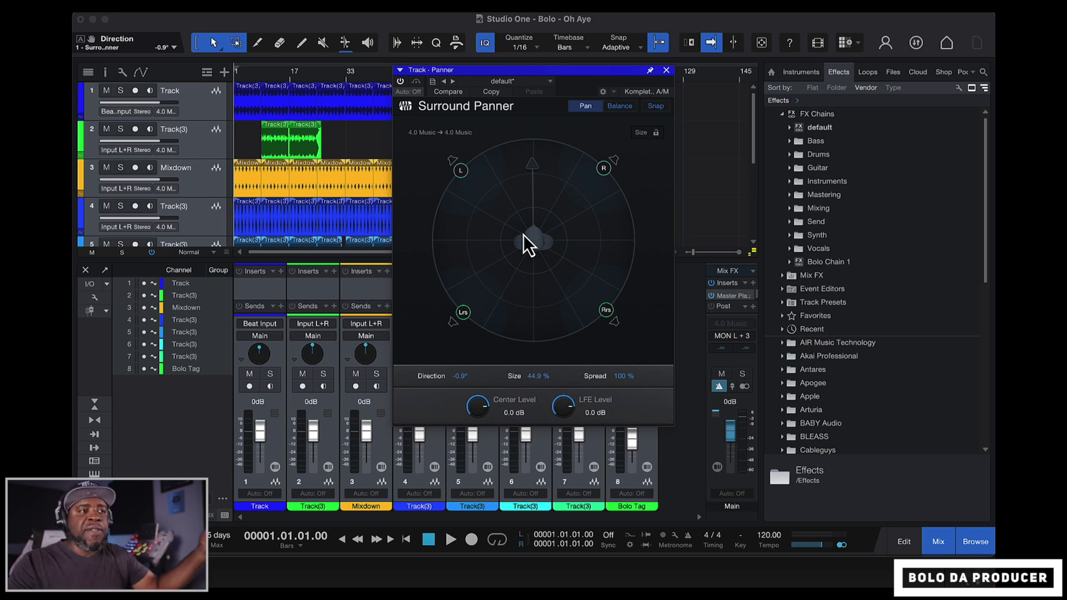
# Centre the Track pan at Direction -0.3°, Size 0%, Spread 91.6%, and solo the channel
pyautogui.click(461, 170)
pyautogui.moveTo(461, 173)
pyautogui.mouseDown()
pyautogui.moveTo(436, 198)
pyautogui.moveTo(465, 165)
pyautogui.mouseUp()
pyautogui.moveTo(533, 158); pyautogui.dragTo(533, 239)
pyautogui.click(349, 61)
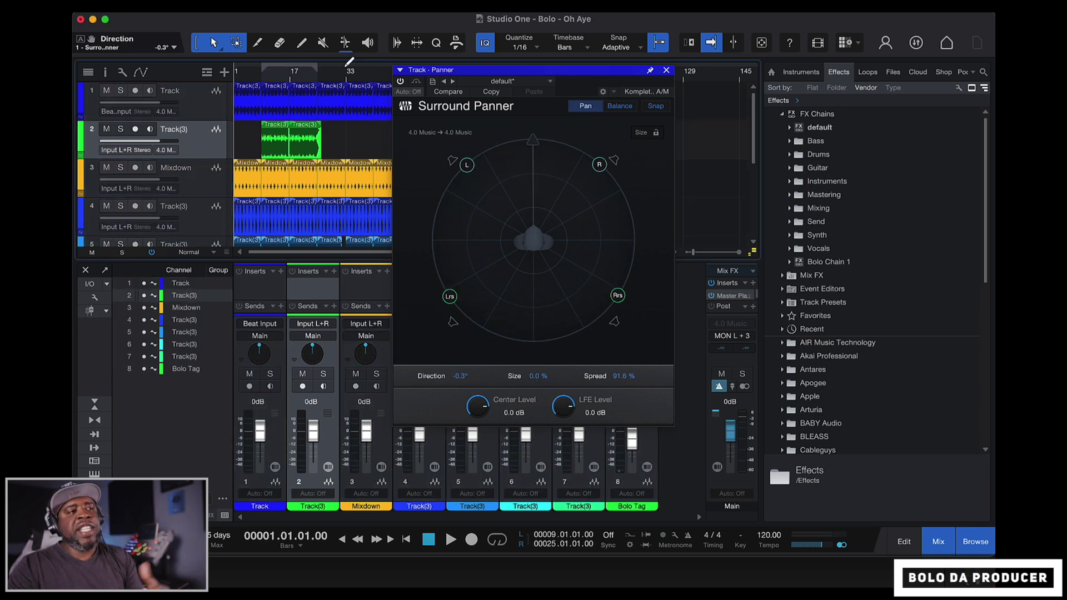
pyautogui.click(270, 374)
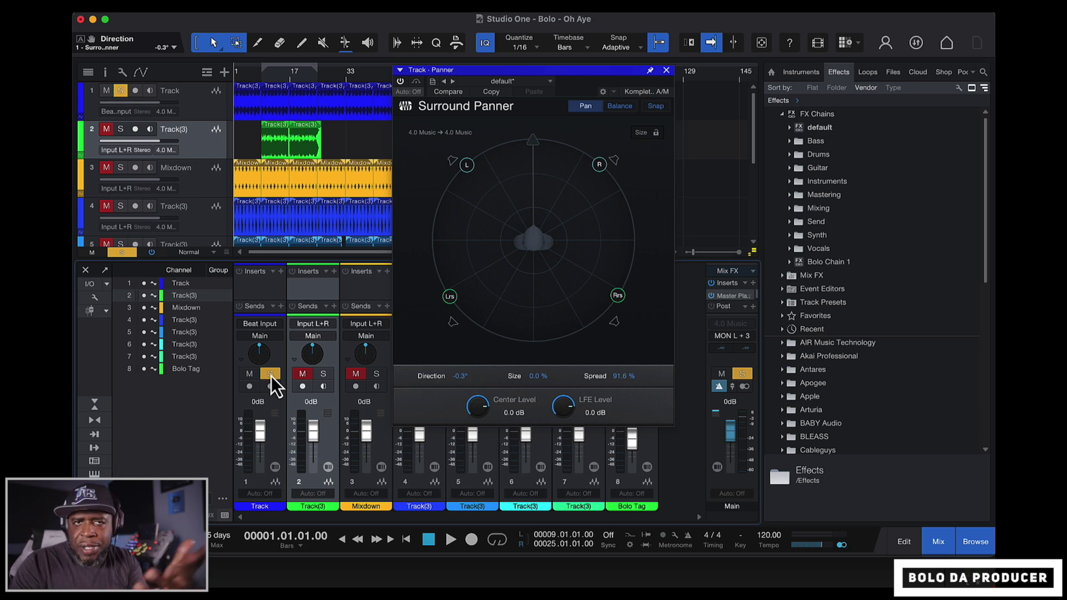
# During playback, drag the Track panner to Direction 0.0°, Size 40.6%, Spread 89.2%
pyautogui.press('space')
pyautogui.moveTo(532, 137); pyautogui.dragTo(618, 315)
pyautogui.moveTo(634, 242)
pyautogui.mouseDown()
pyautogui.moveTo(632, 282)
pyautogui.moveTo(634, 248)
pyautogui.mouseUp()
pyautogui.moveTo(607, 308); pyautogui.dragTo(535, 161)
pyautogui.press('space')
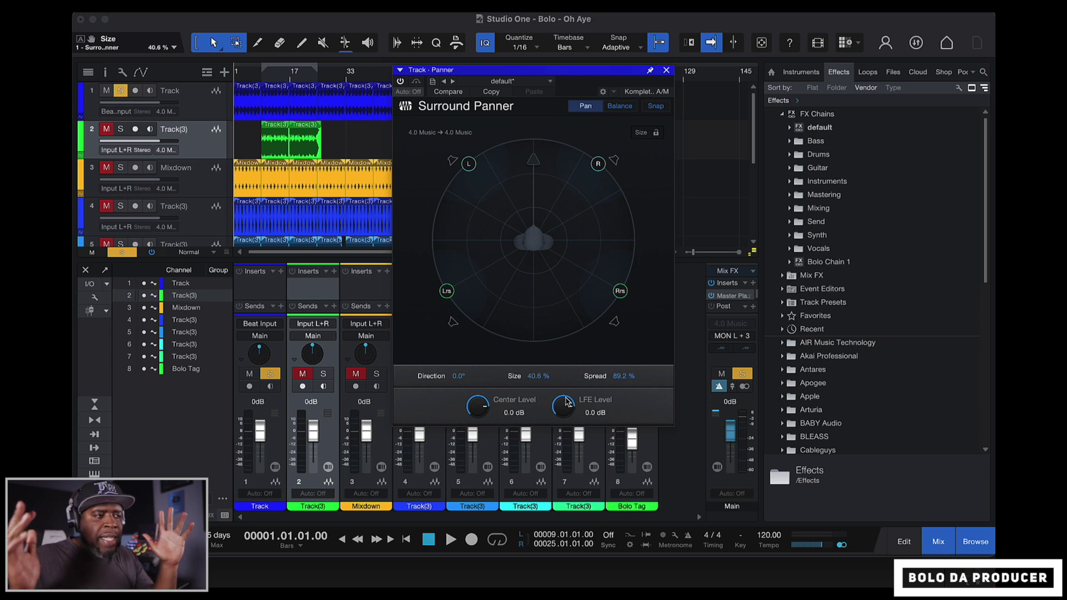
# Clear the solo, then set Spatial Audio mode to Dolby Atmos with 5.1 output format
pyautogui.click(269, 374)
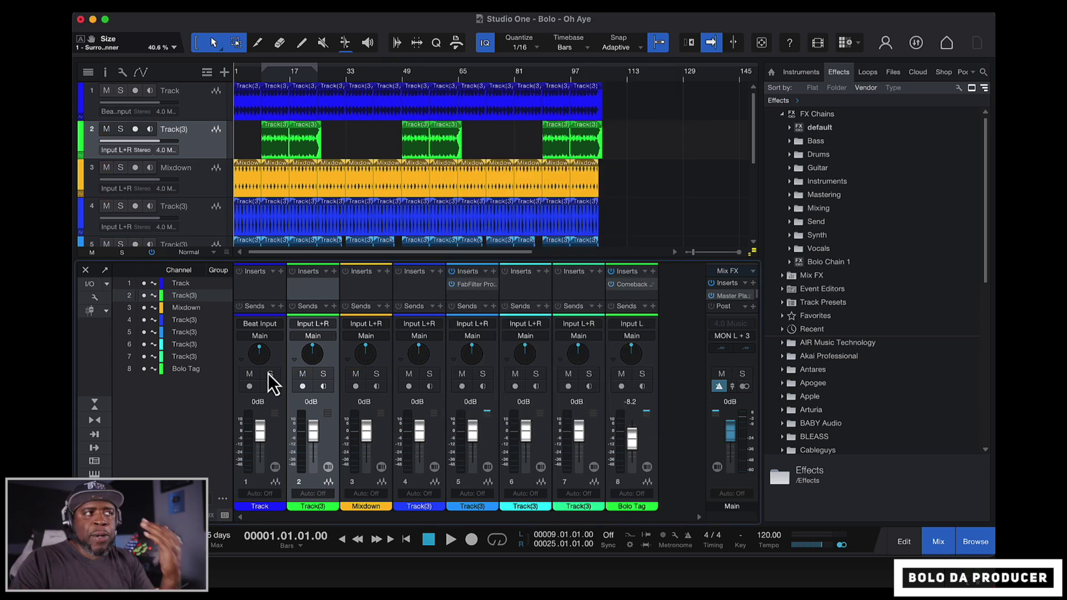
pyautogui.click(222, 13)
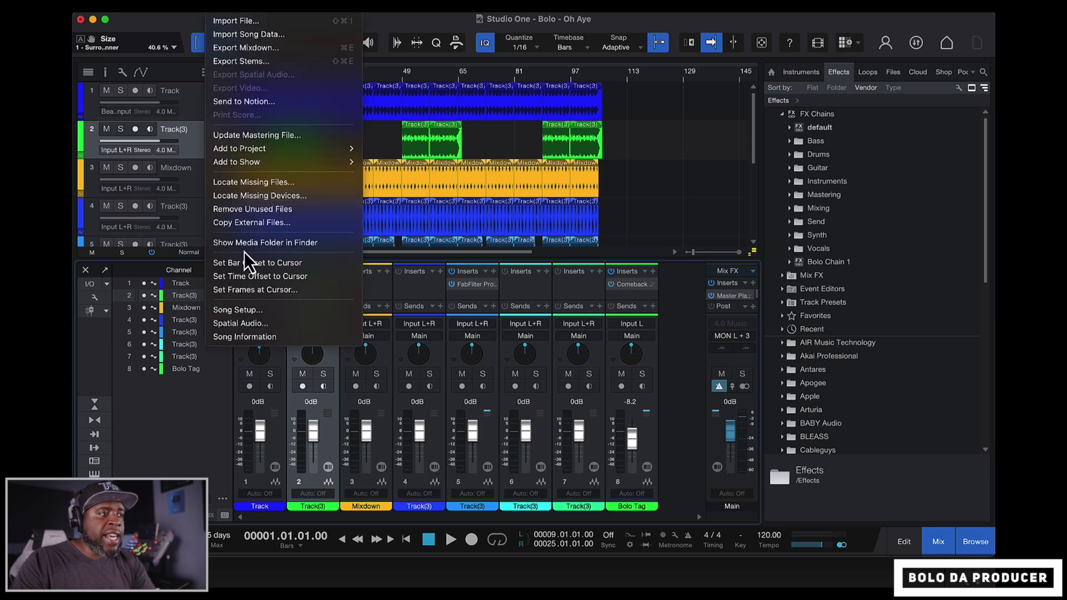
pyautogui.click(248, 324)
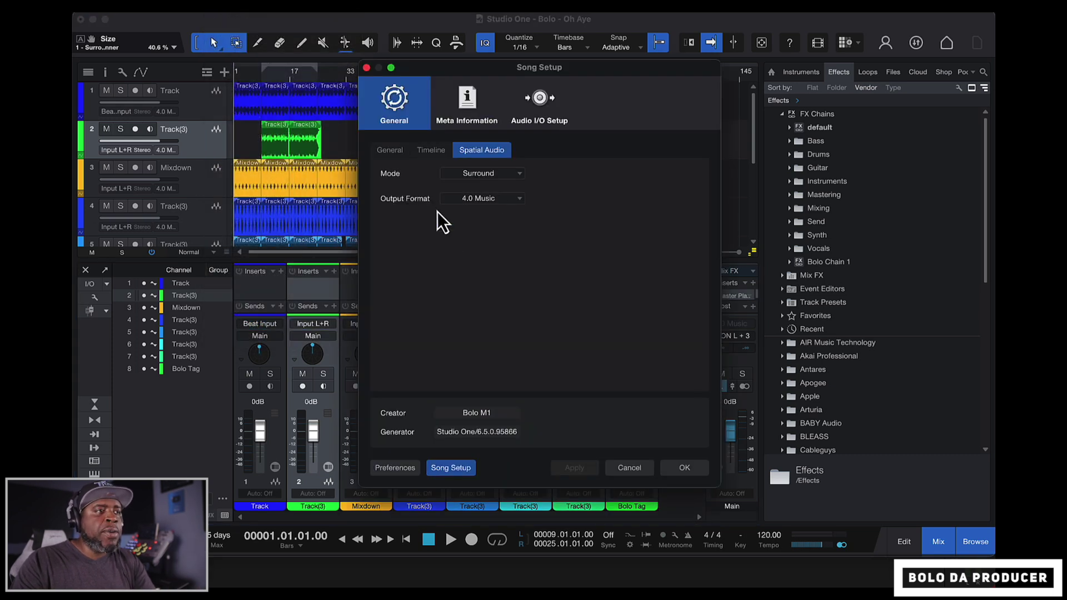
pyautogui.click(497, 175)
pyautogui.click(492, 201)
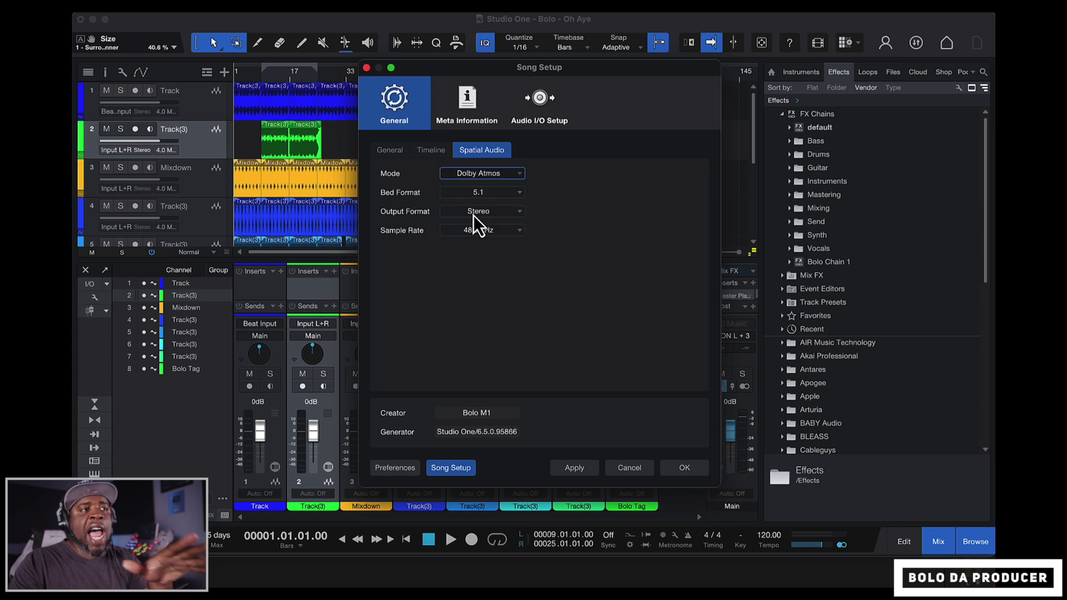
pyautogui.click(509, 213)
pyautogui.click(490, 238)
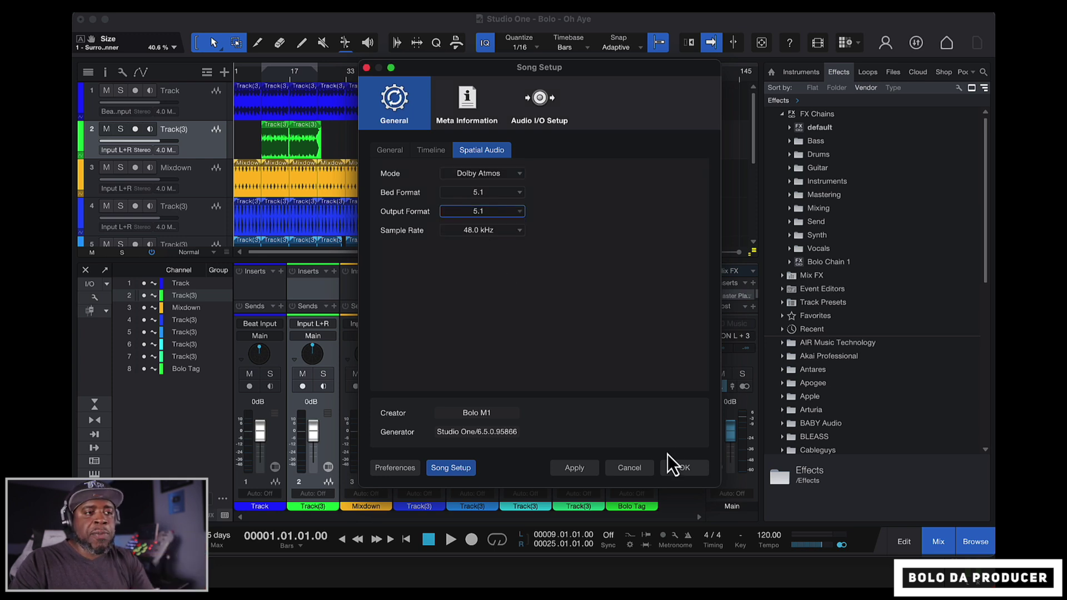
pyautogui.click(680, 468)
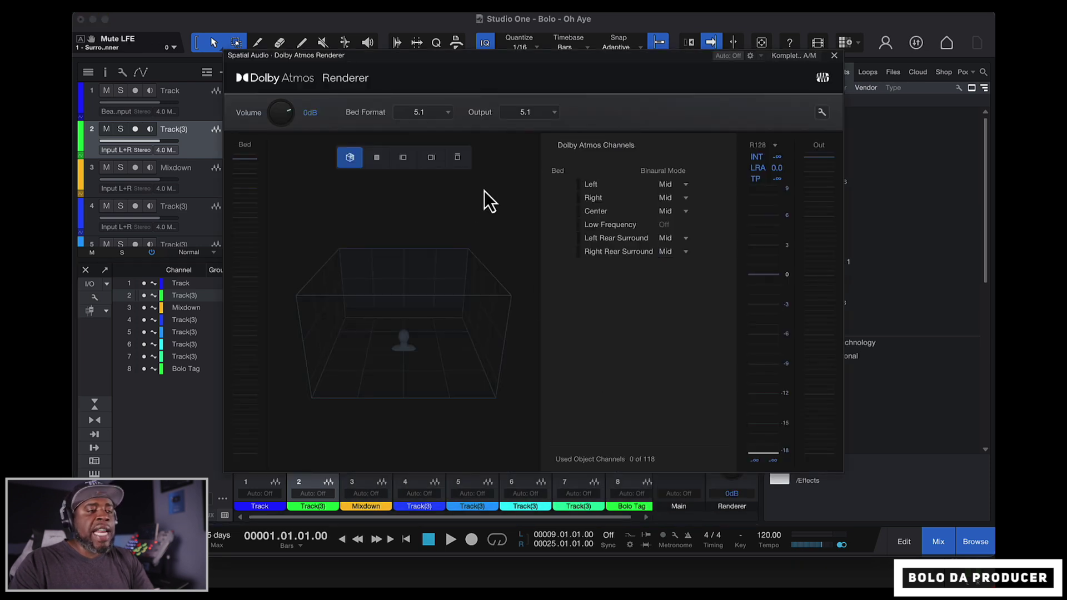
# Orbit the Atmos room, cycle through its front, side and perspective views, then close the renderer
pyautogui.moveTo(405, 348); pyautogui.dragTo(408, 292)
pyautogui.click(377, 158)
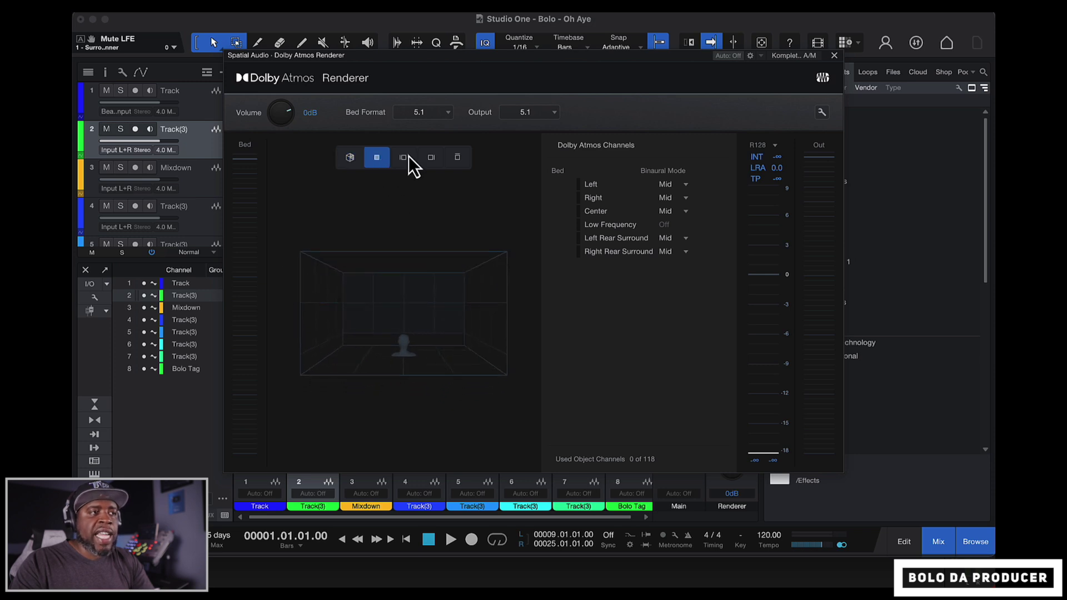
pyautogui.click(406, 158)
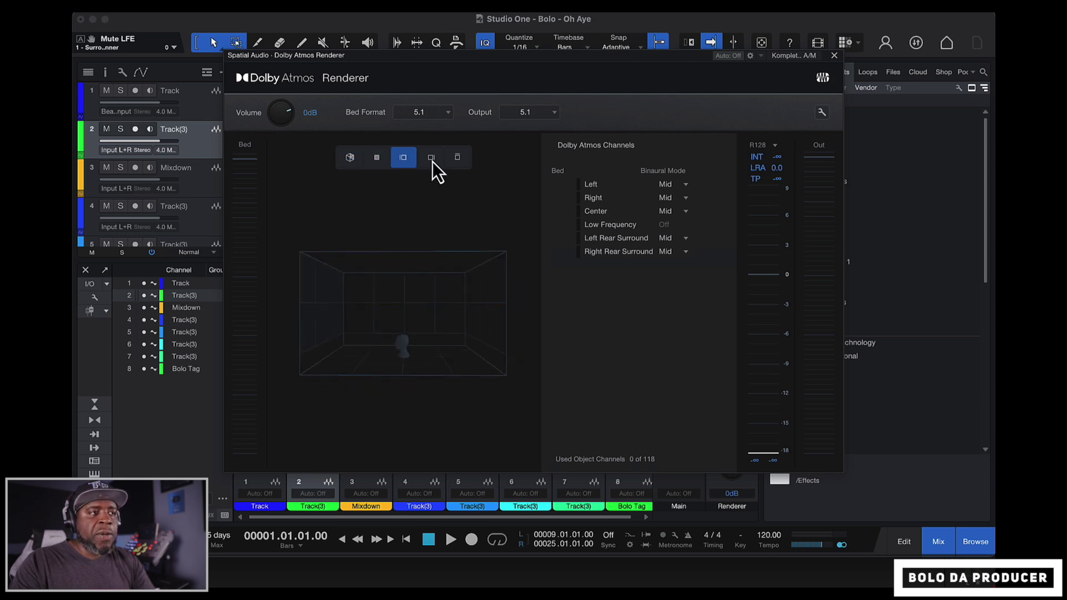
pyautogui.click(432, 160)
pyautogui.click(456, 159)
pyautogui.click(378, 159)
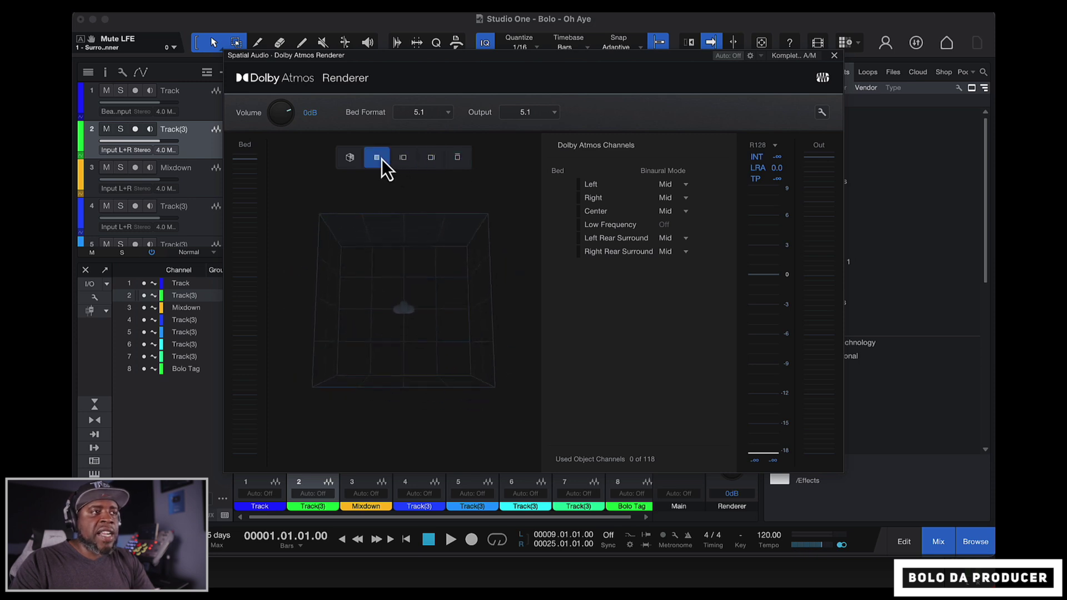
pyautogui.click(350, 159)
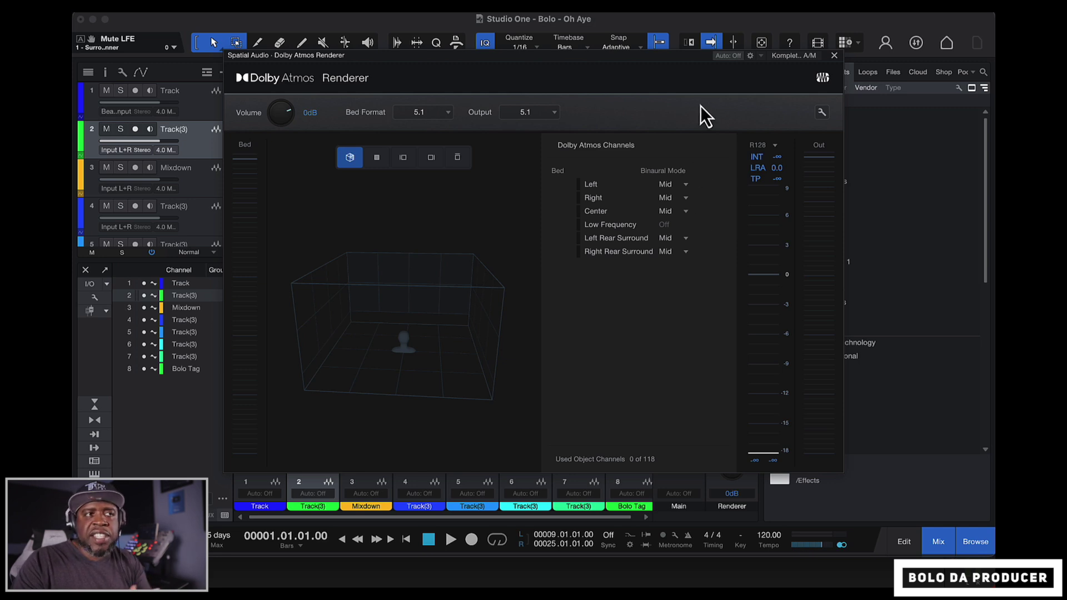
pyautogui.click(845, 43)
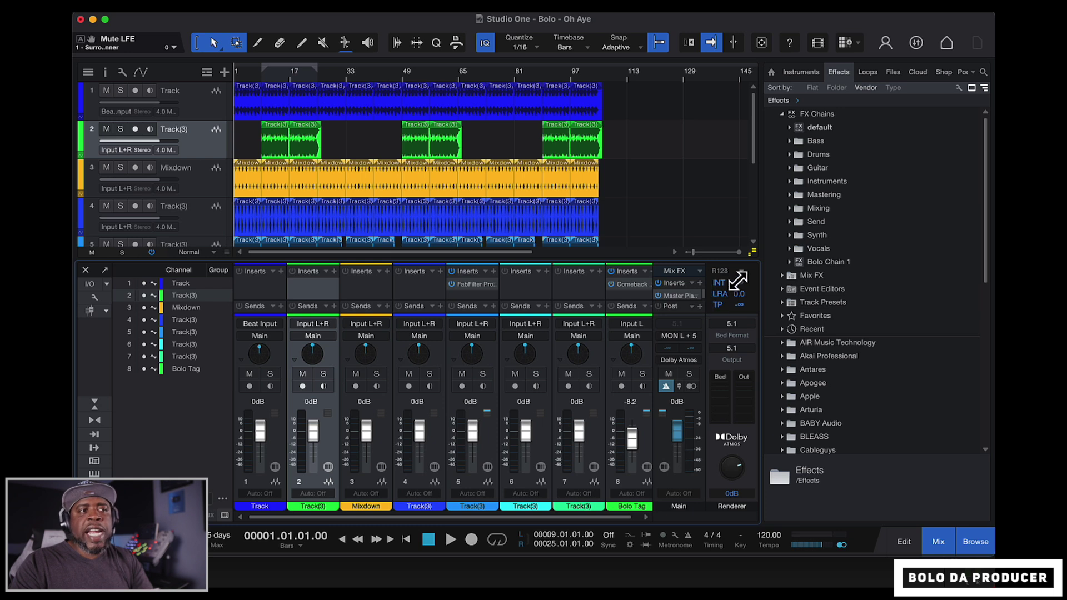
# Show the R128 loudness meter in LUFS and change the tracks' channel format to 5.1
pyautogui.click(742, 272)
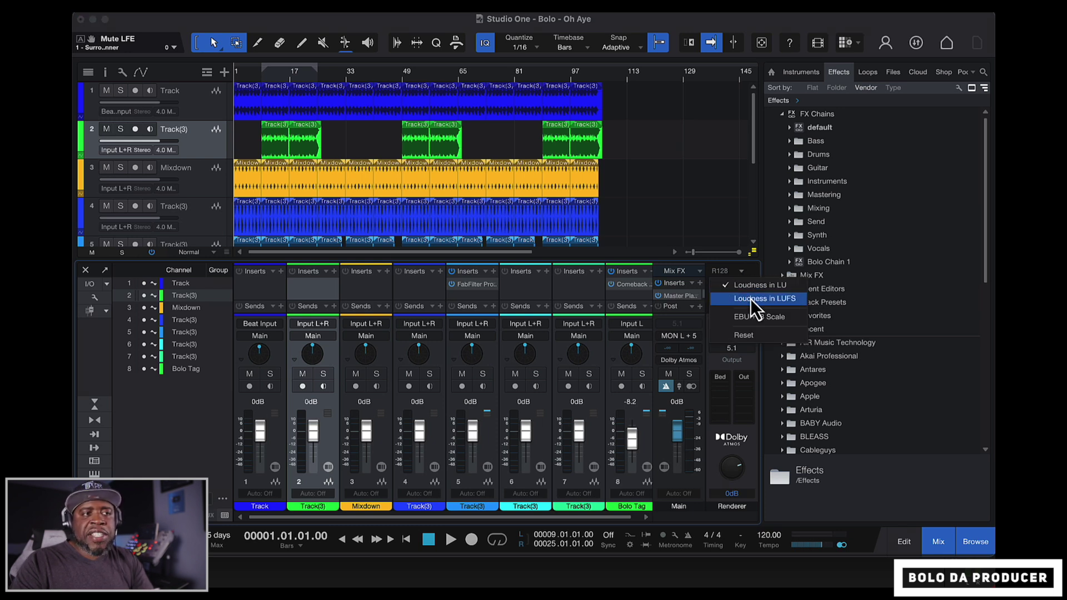
pyautogui.click(752, 299)
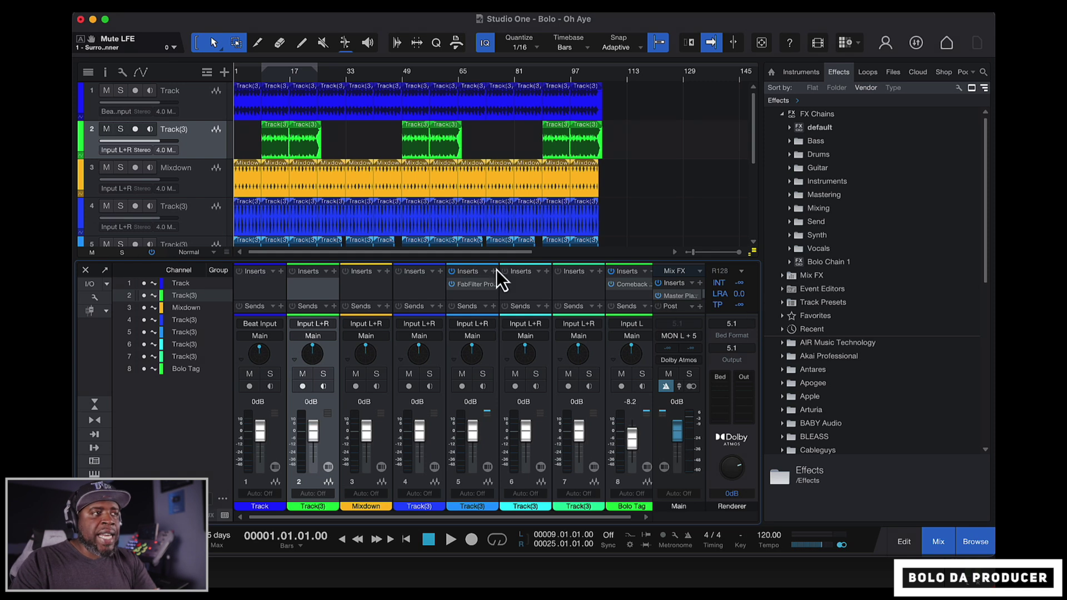
pyautogui.click(263, 482)
pyautogui.scroll(-5, 245, 148)
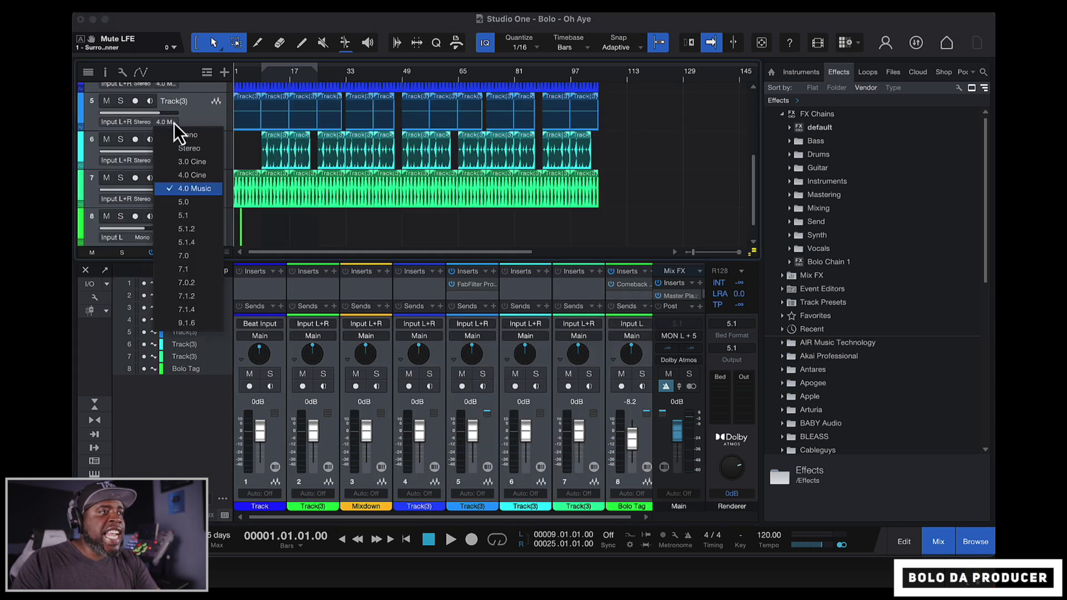
pyautogui.click(187, 216)
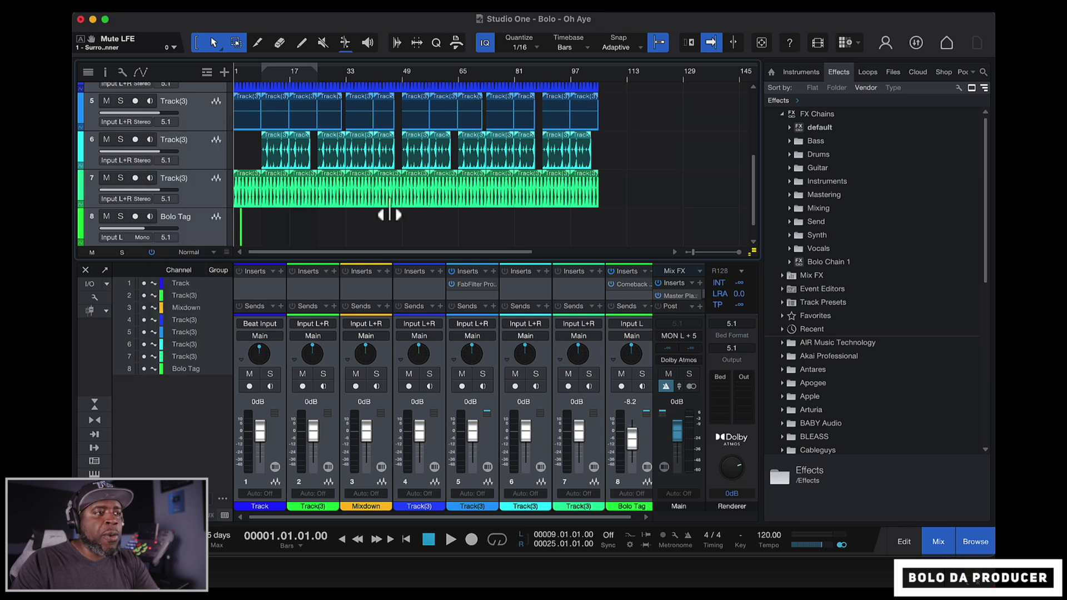
# Widen the first track's 5.1 spread to 120%, solo it, and pan it front-left during playback
pyautogui.doubleClick(257, 358)
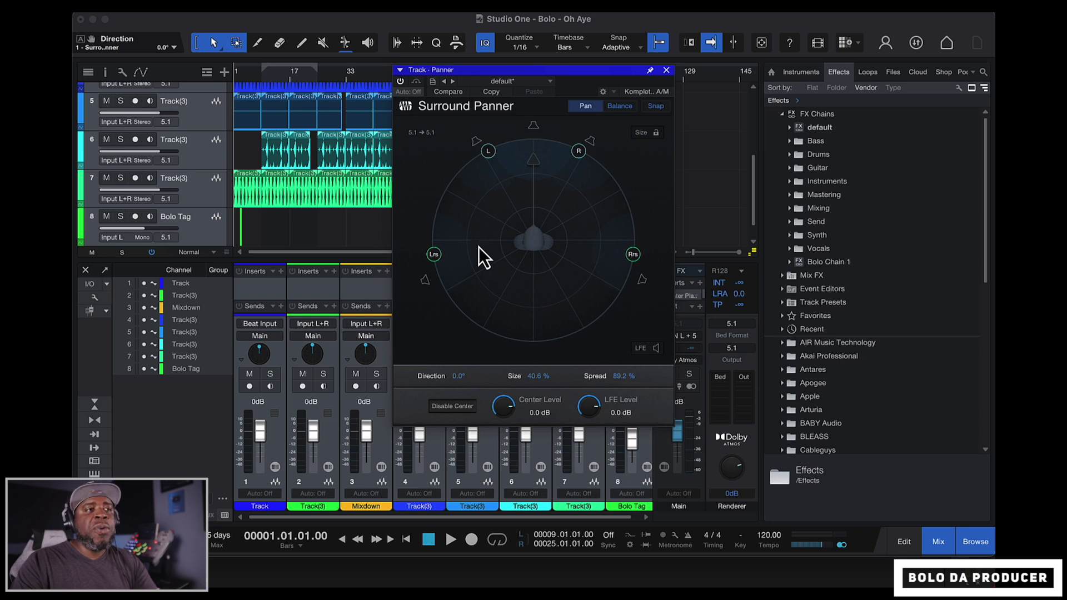
pyautogui.click(435, 253)
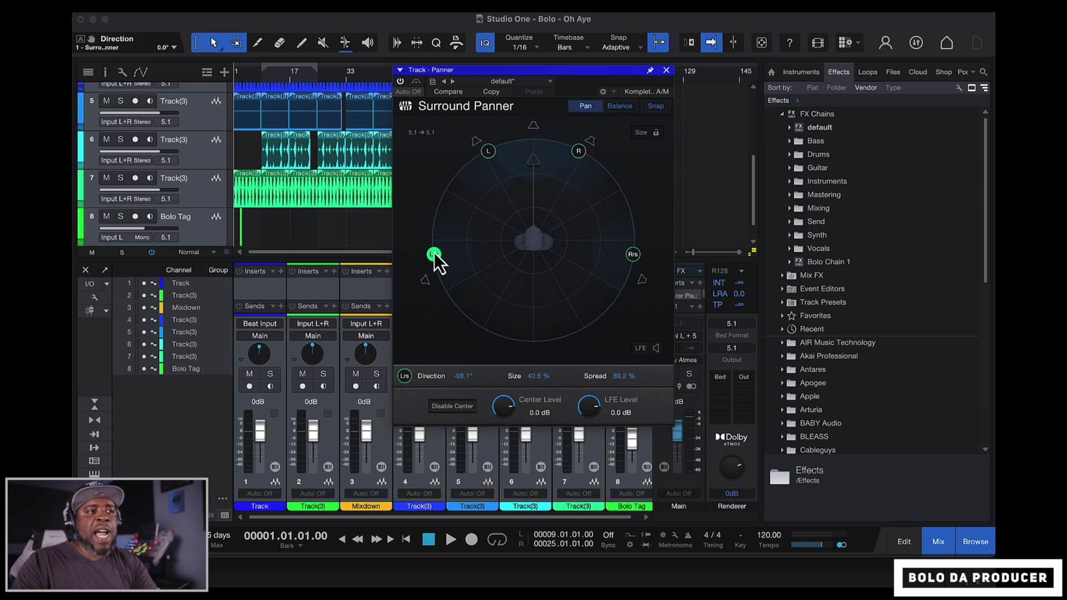
pyautogui.moveTo(434, 255); pyautogui.dragTo(437, 329)
pyautogui.click(436, 332)
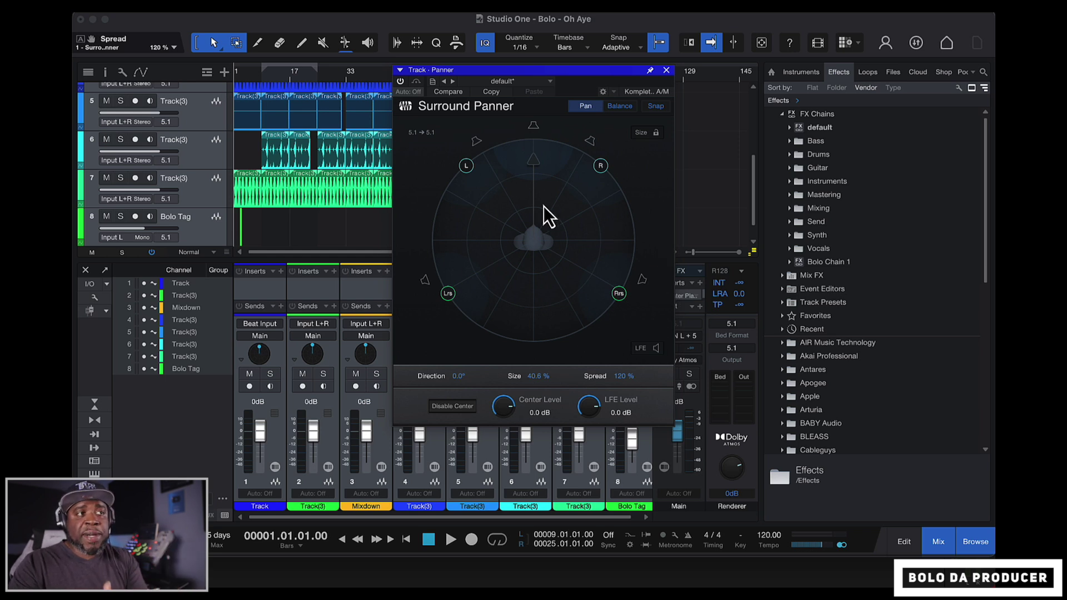
pyautogui.click(270, 373)
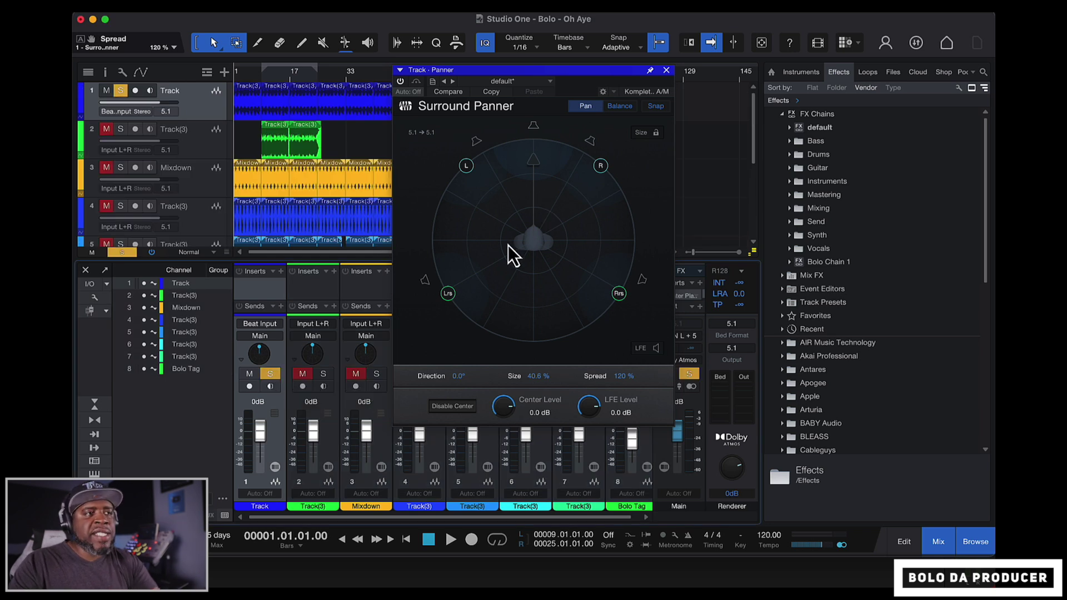
pyautogui.moveTo(514, 228); pyautogui.dragTo(532, 132)
pyautogui.press('space')
pyautogui.press('space')
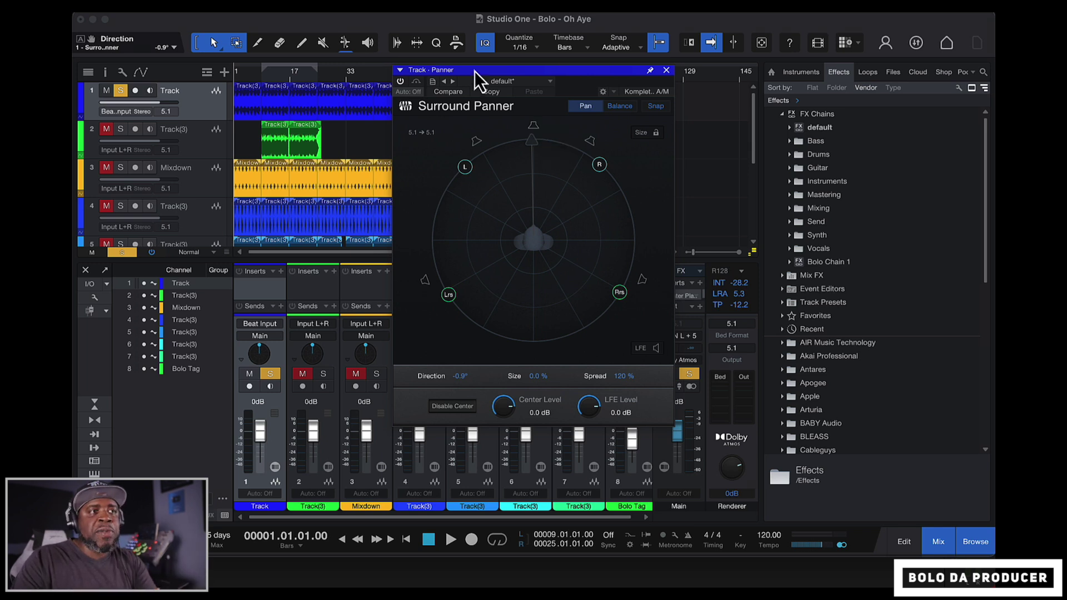
# Nudge the first track's surround pan slightly left and unsolo it
pyautogui.click(667, 70)
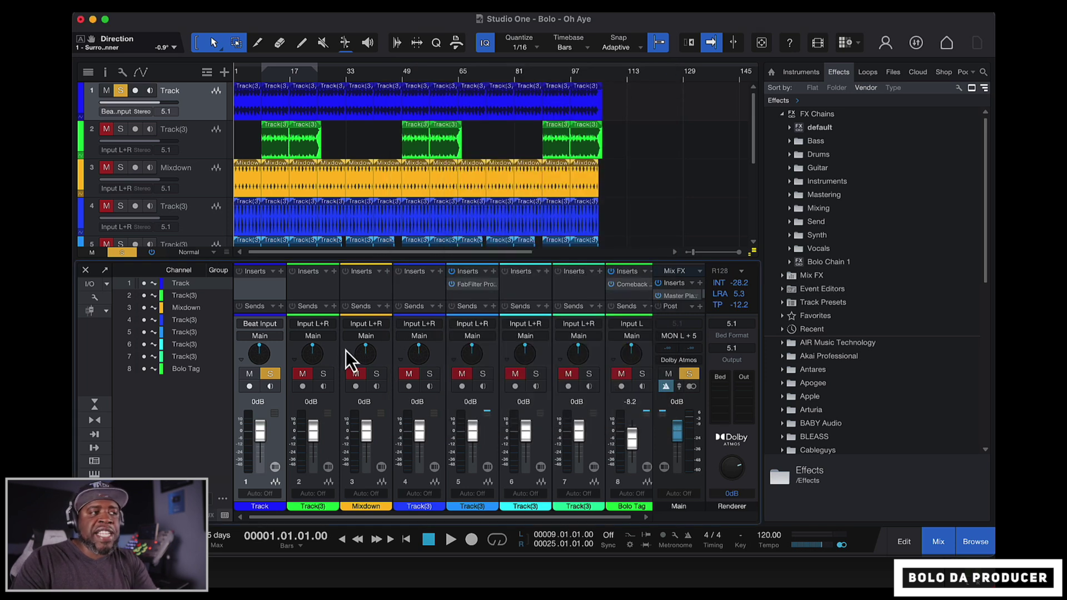
pyautogui.doubleClick(258, 350)
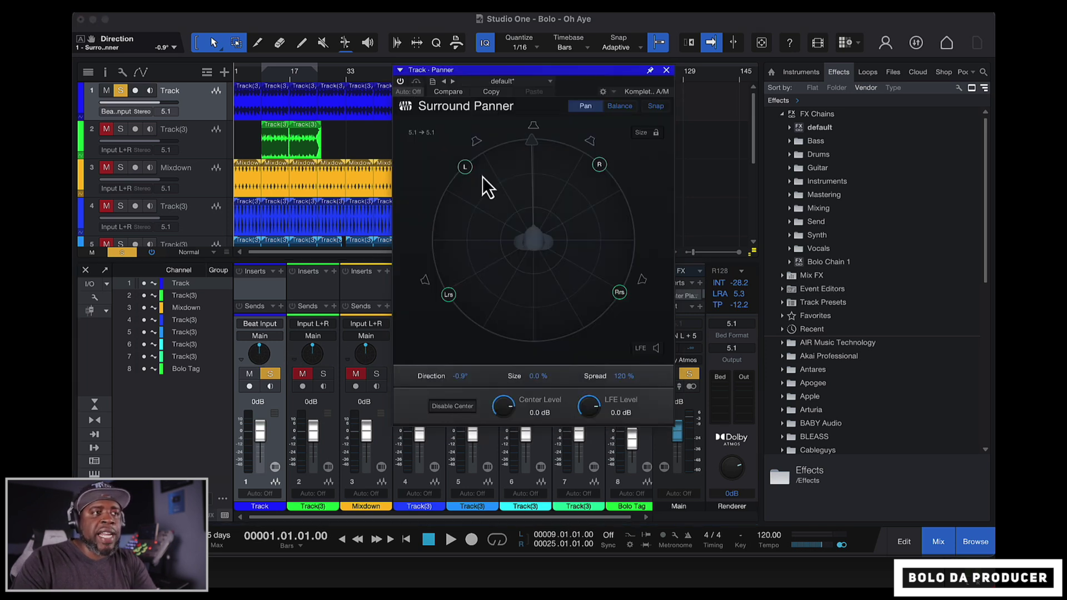
pyautogui.moveTo(527, 145); pyautogui.dragTo(515, 143)
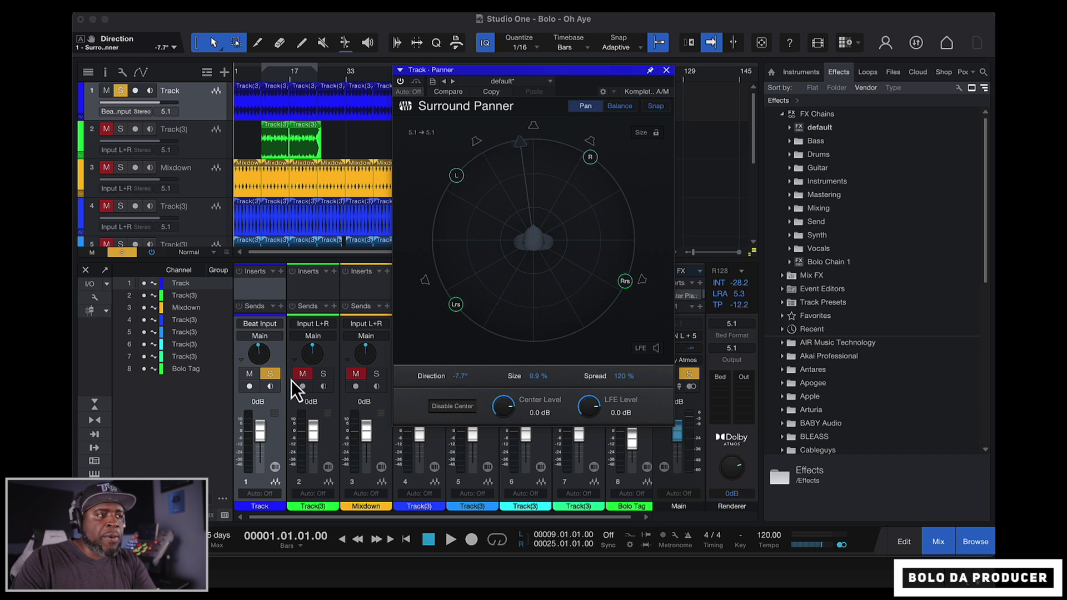
pyautogui.click(271, 376)
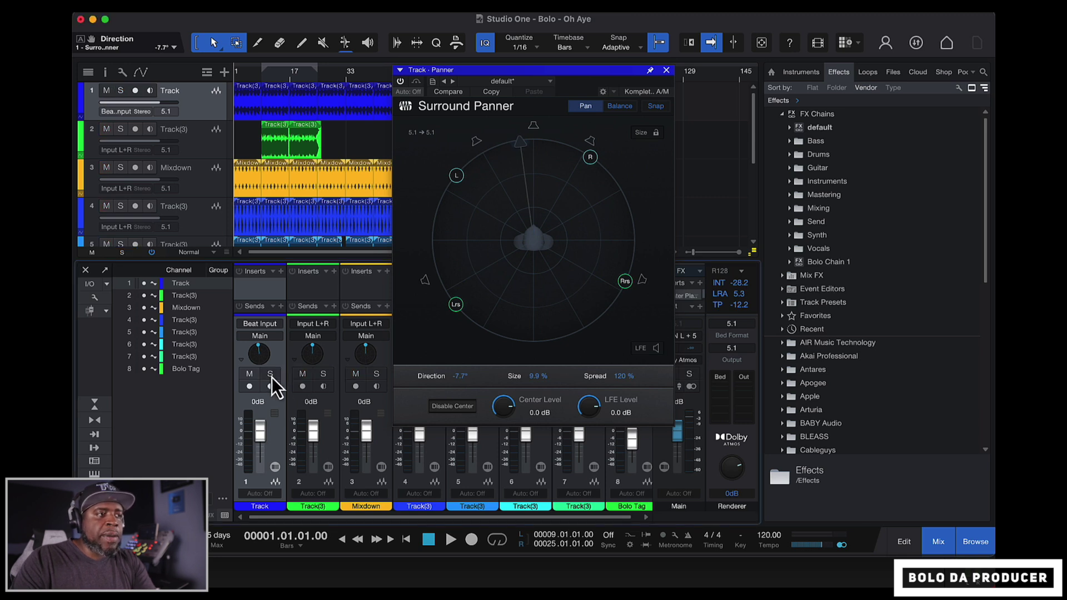
# Angle the second track's surround pan slightly to the right
pyautogui.moveTo(315, 351); pyautogui.dragTo(316, 348)
pyautogui.click(316, 354)
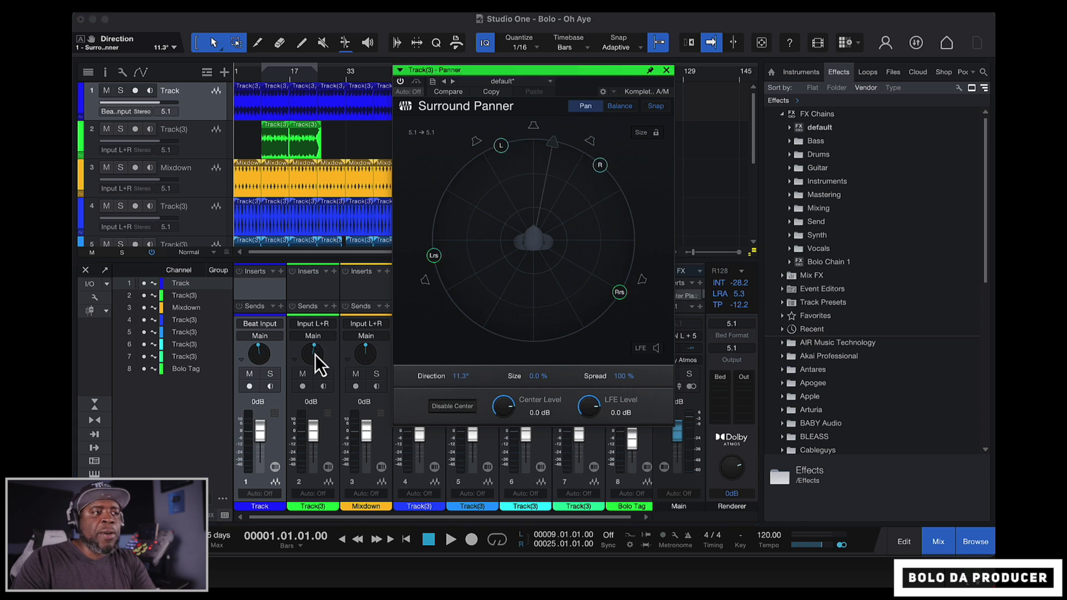
pyautogui.moveTo(558, 141); pyautogui.dragTo(558, 146)
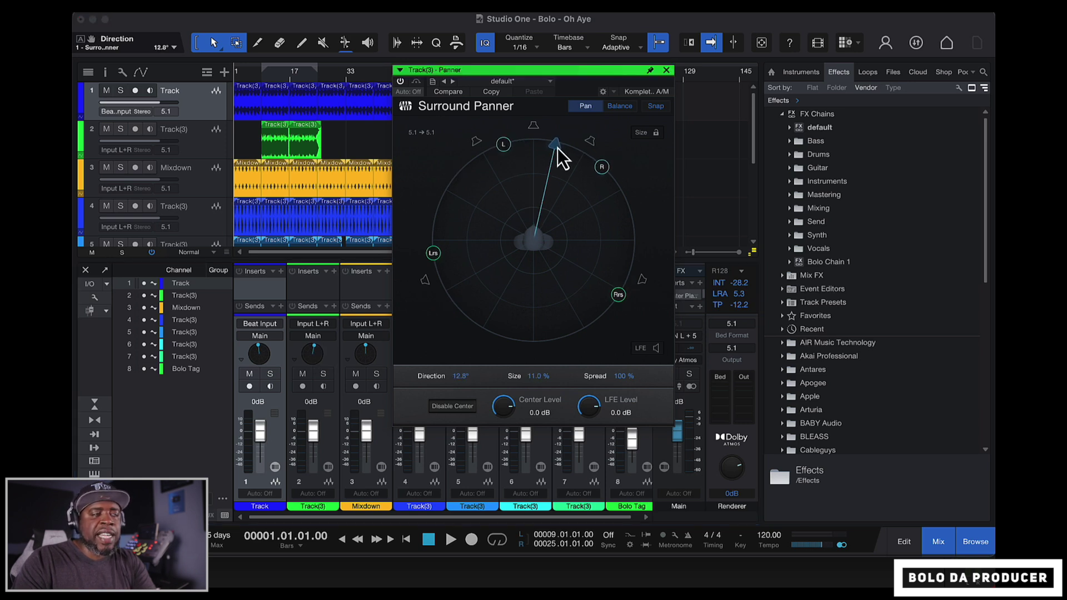
pyautogui.click(667, 70)
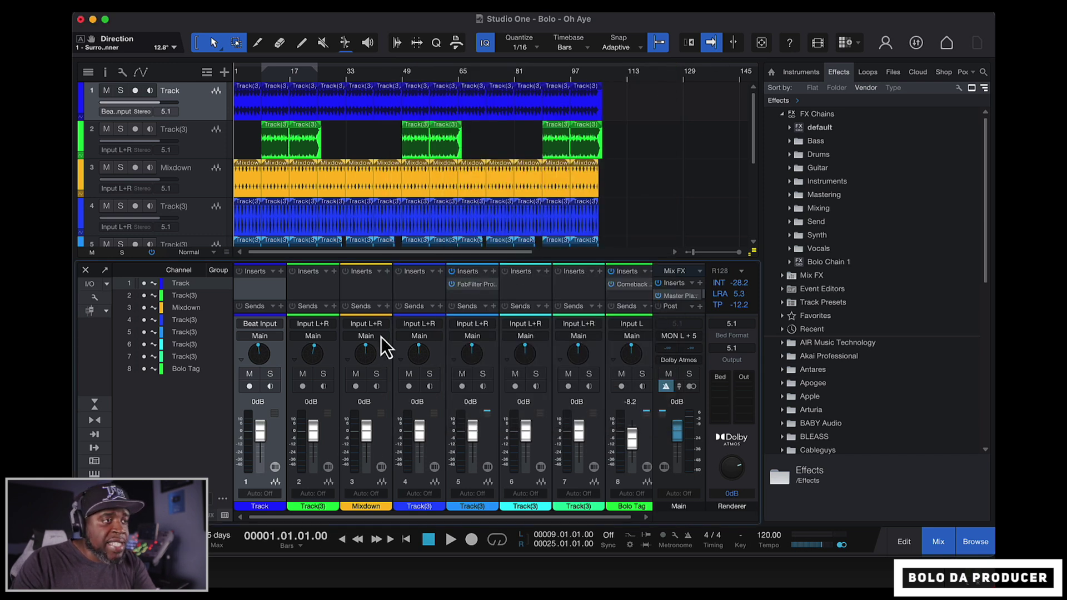
# Pan the Mixdown track's sound to the rear left
pyautogui.doubleClick(366, 355)
pyautogui.moveTo(533, 239); pyautogui.dragTo(470, 278)
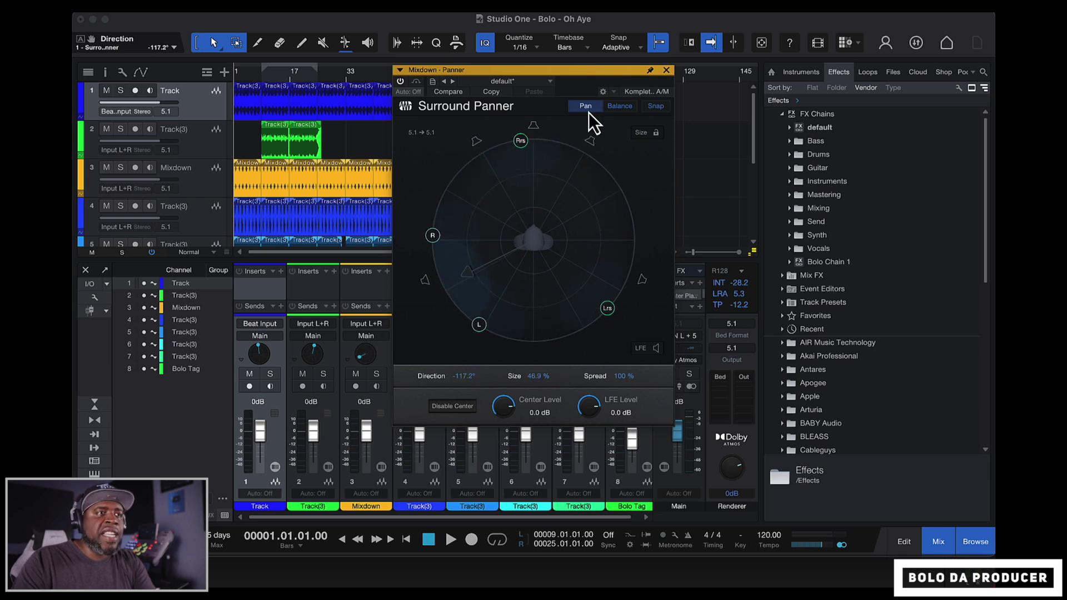
pyautogui.click(667, 70)
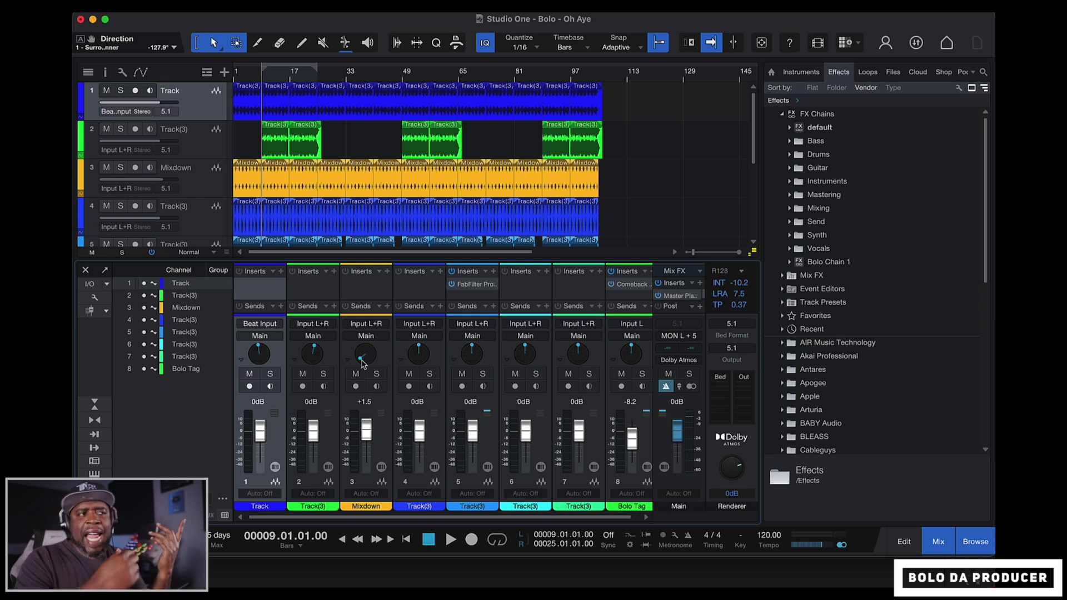
# Play the song from bar 9 twice, stopping each time, to audition the 5.1 surround placement
pyautogui.press('space')
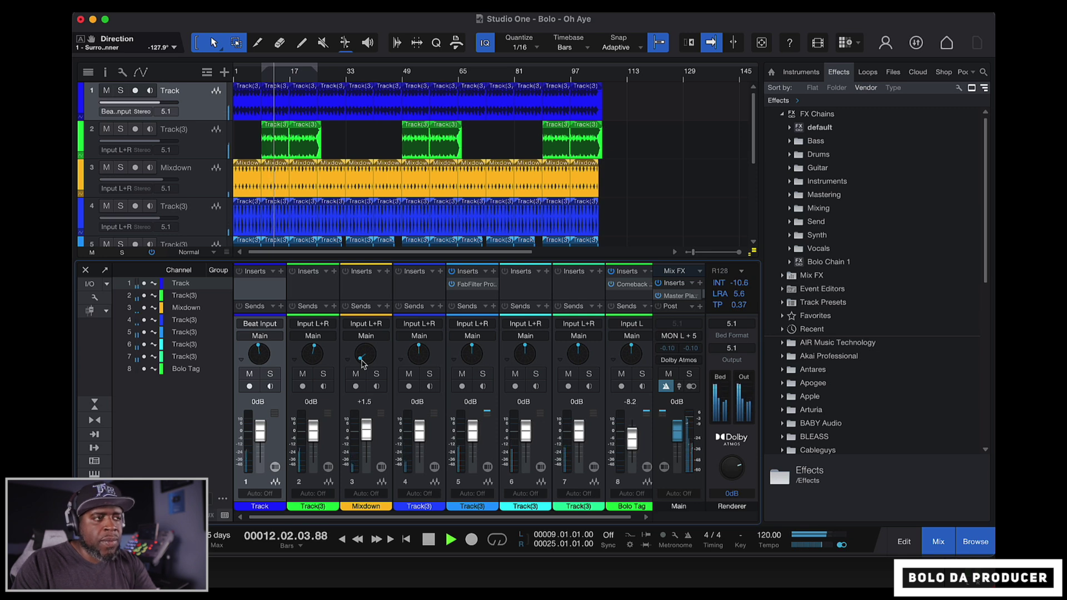
pyautogui.press('space')
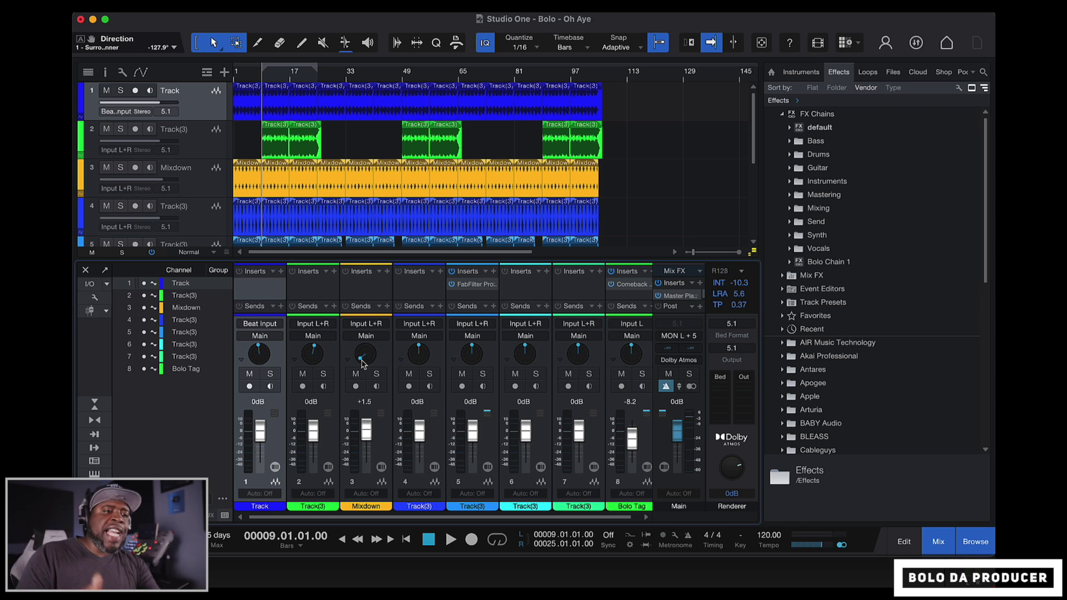
pyautogui.press('space')
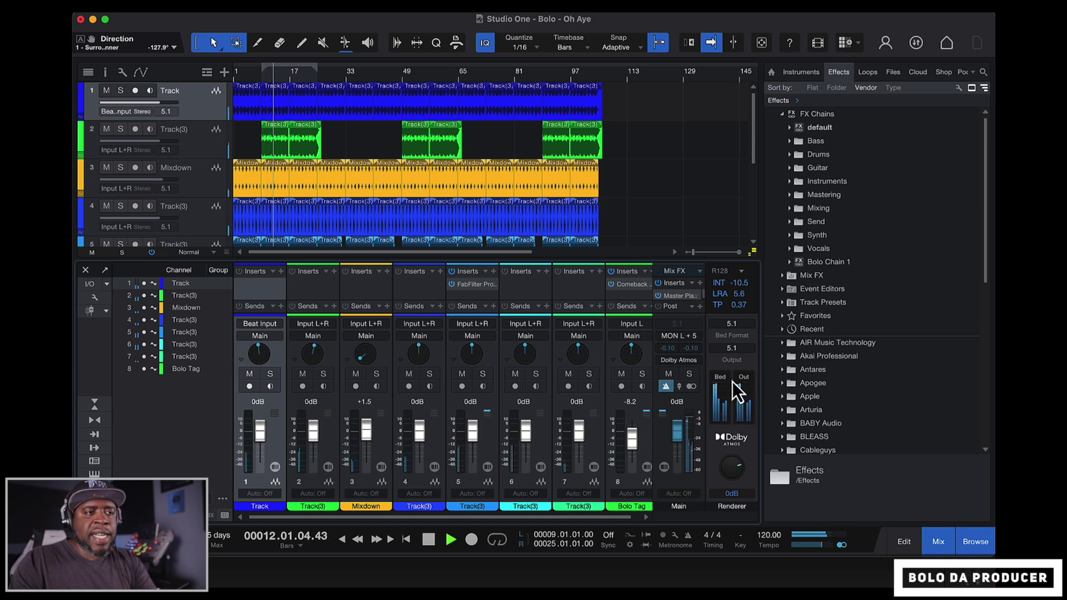
pyautogui.press('space')
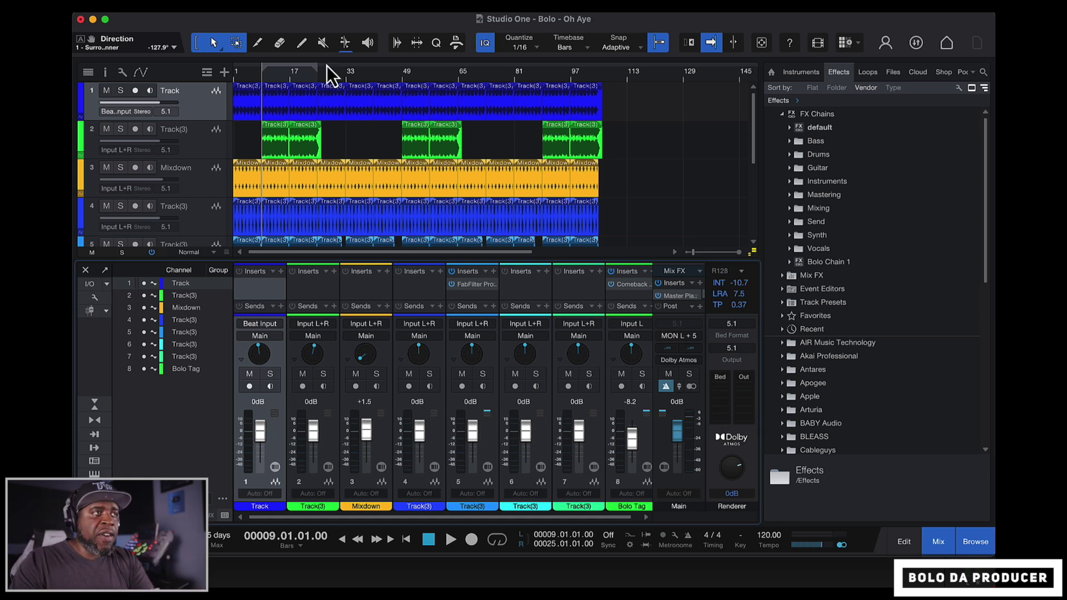
pyautogui.click(220, 13)
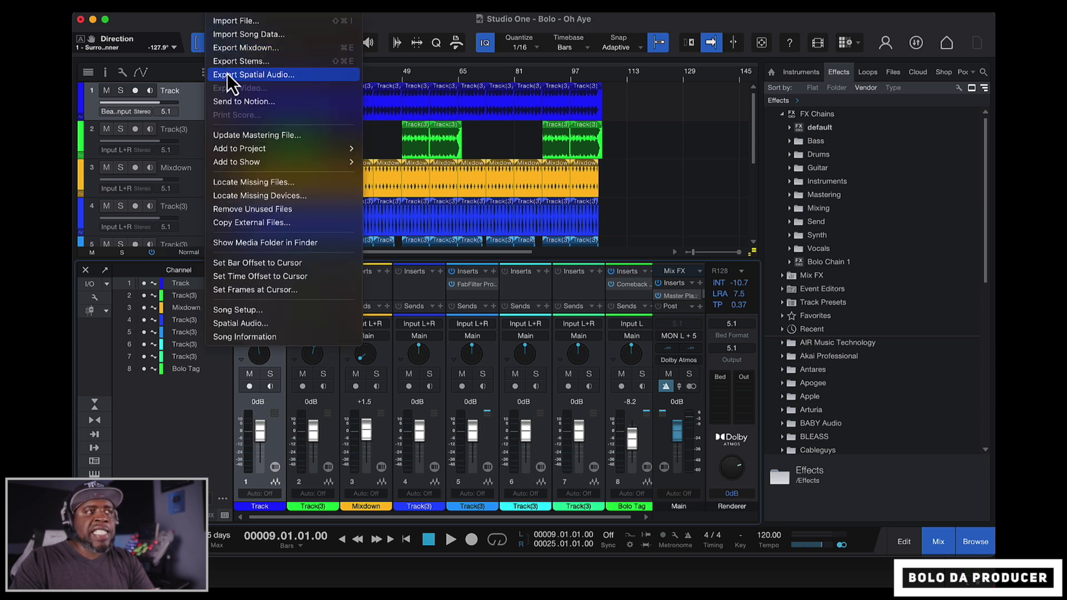
pyautogui.click(259, 78)
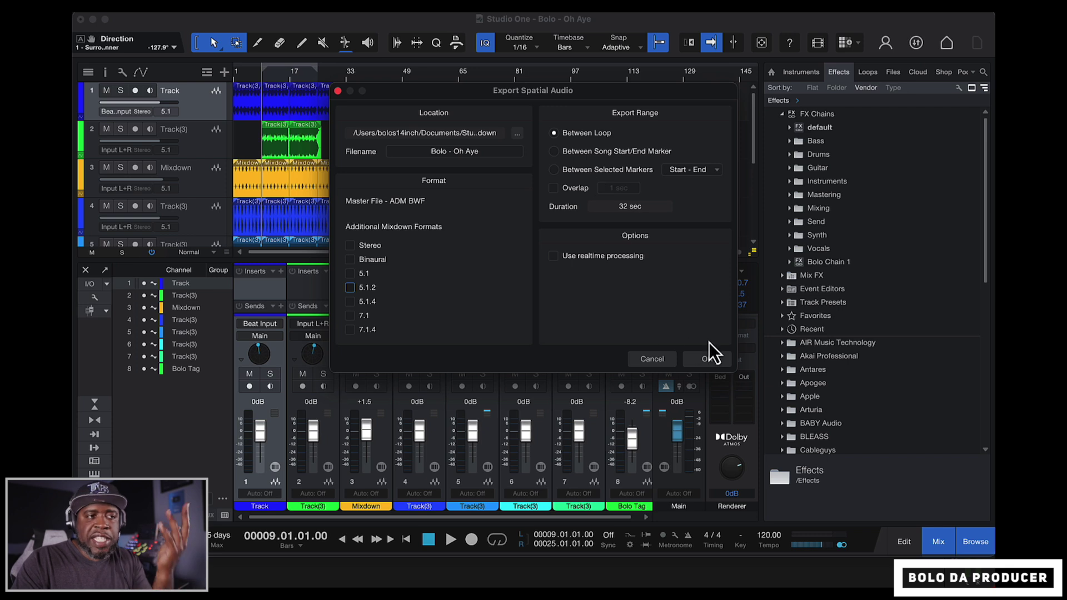
pyautogui.click(662, 361)
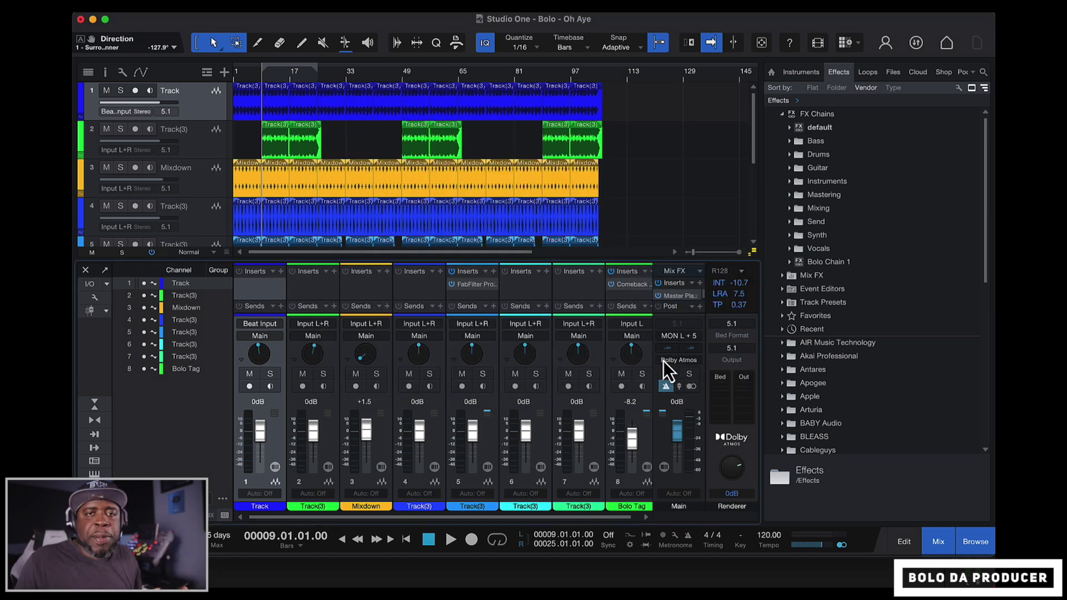